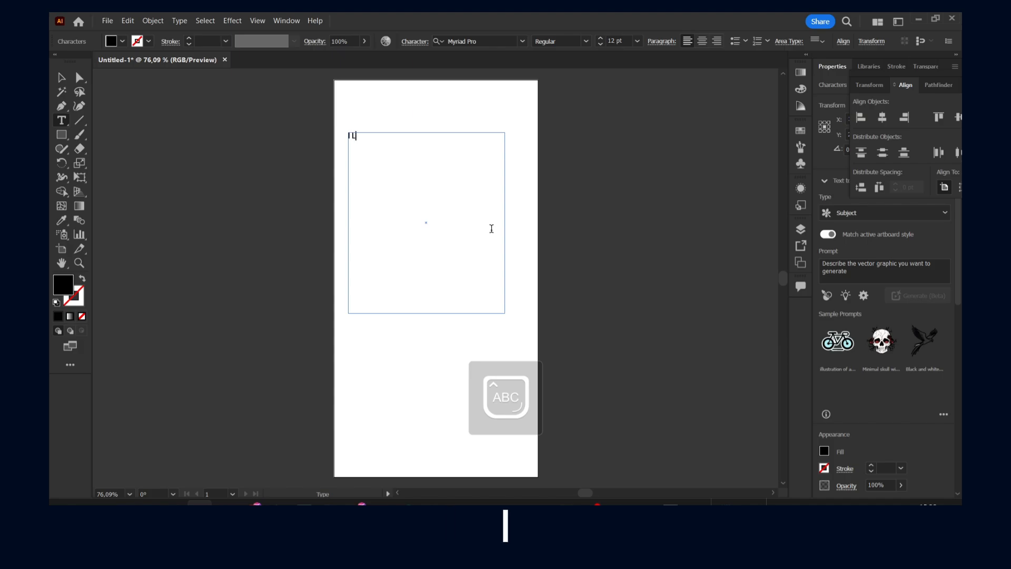
- Enter the text I LOVE PASTA in the area text frame and finish editing
text(OVE)
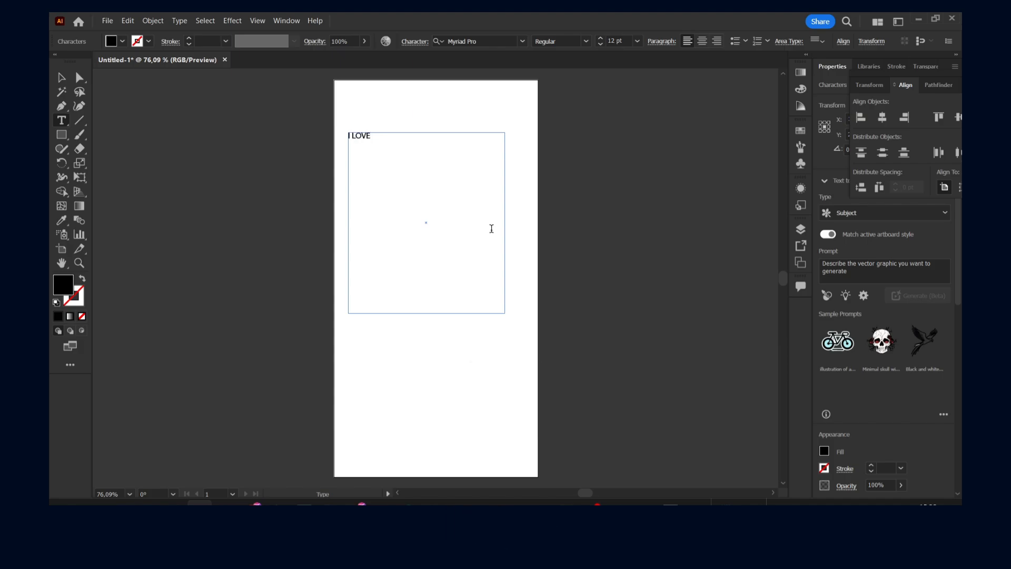
text( YPASTA)
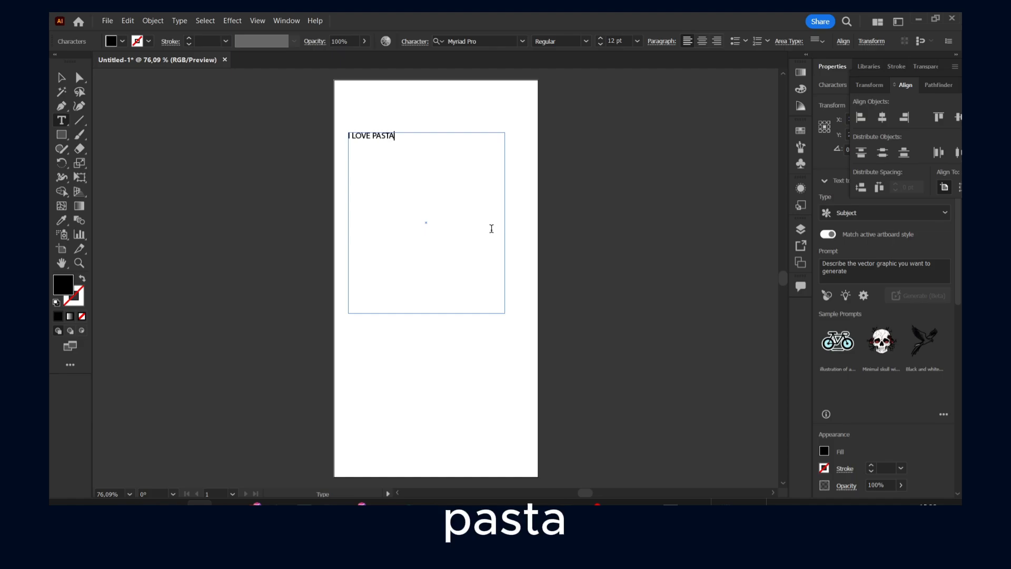
click(61, 78)
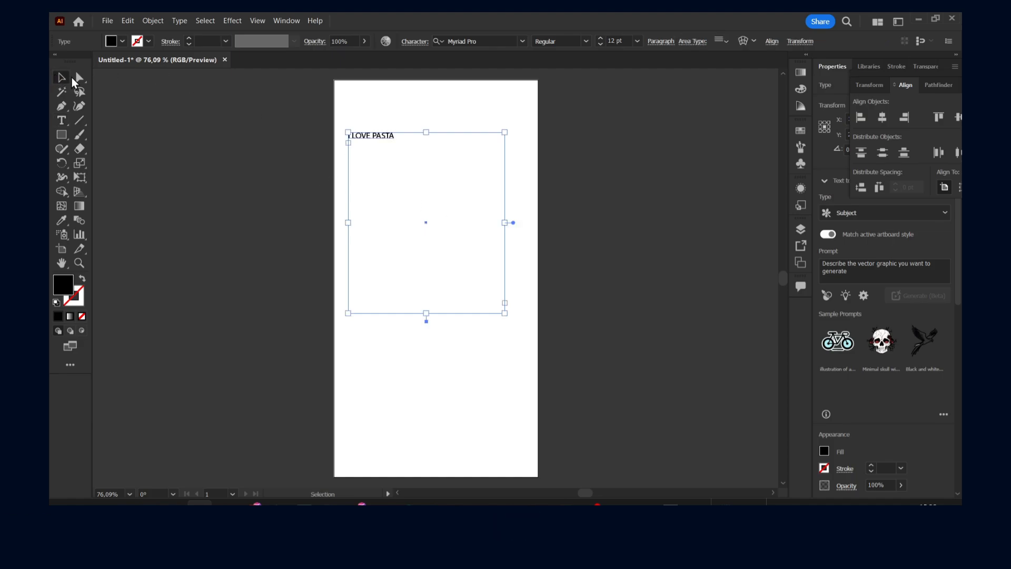
- Try 16 pt and 80 pt stroke weights on the whole I LOVE PASTA text and undo them
double_click(376, 135)
key(ctrl+a)
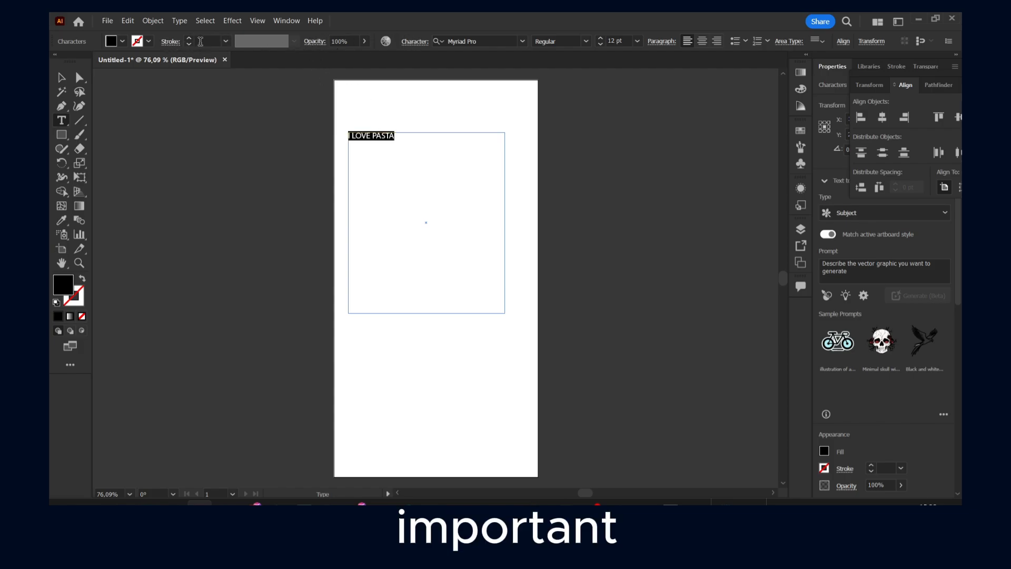
click(225, 41)
click(242, 251)
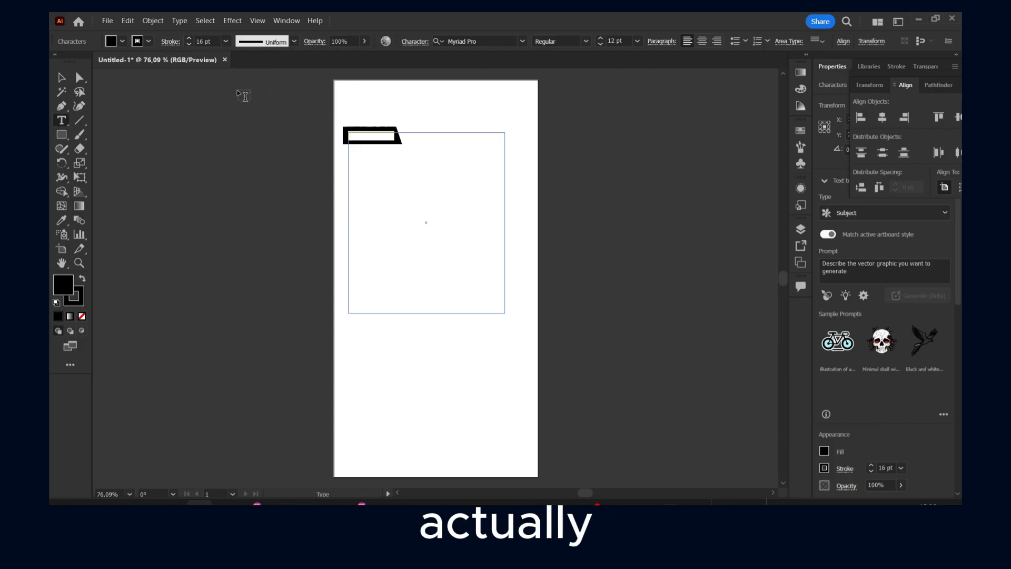
click(225, 41)
click(247, 245)
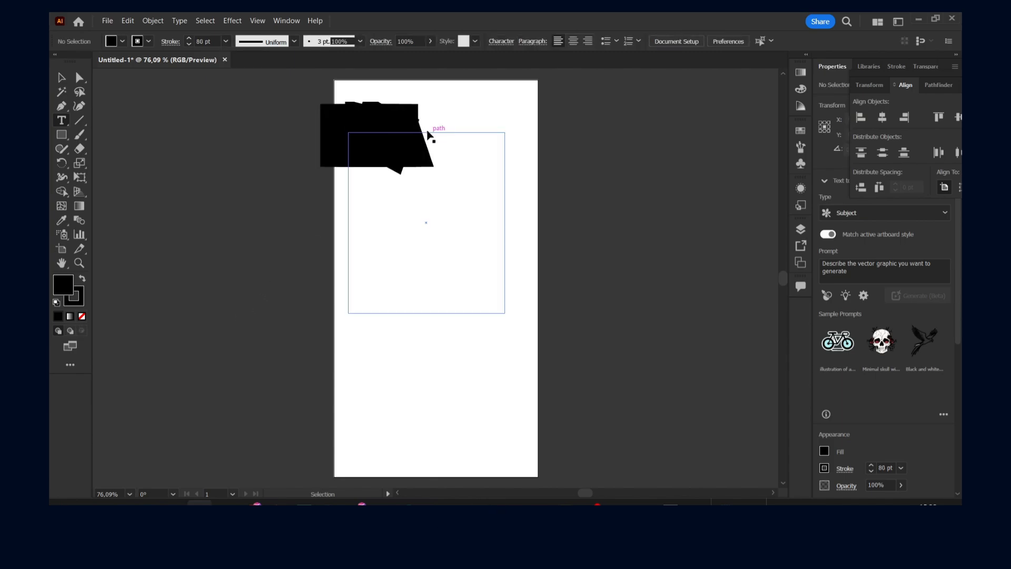
key(ctrl+z)
key(ctrl+z)
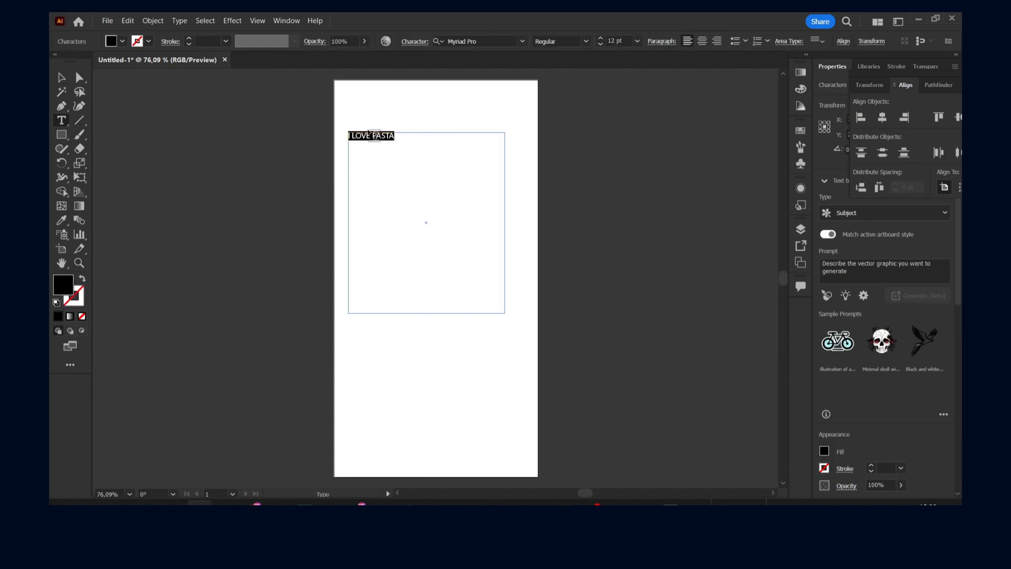
- Give the I LOVE PASTA text no fill and a linear gradient stroke
click(369, 131)
key(Escape)
click(81, 316)
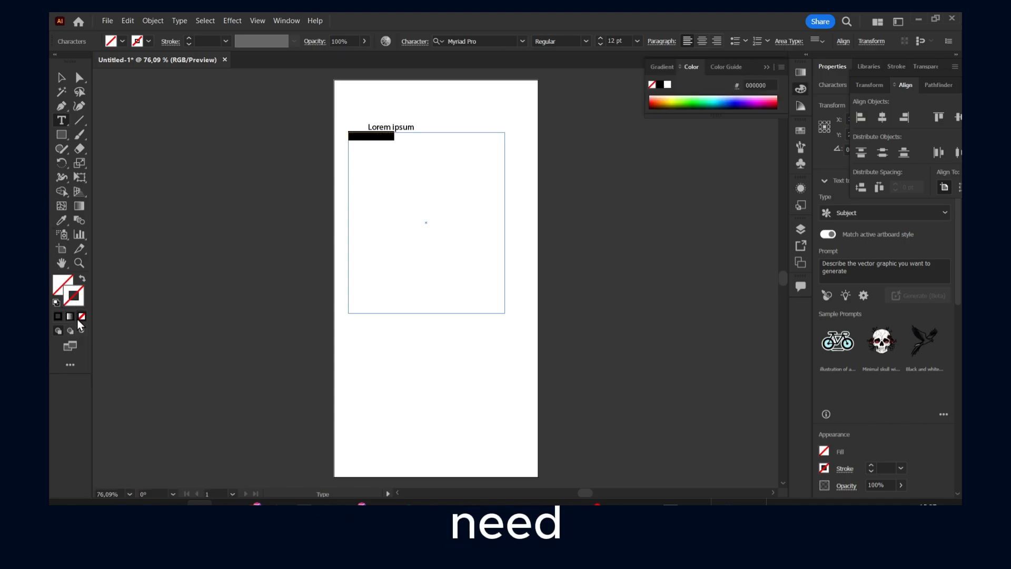
click(69, 316)
click(68, 318)
click(372, 138)
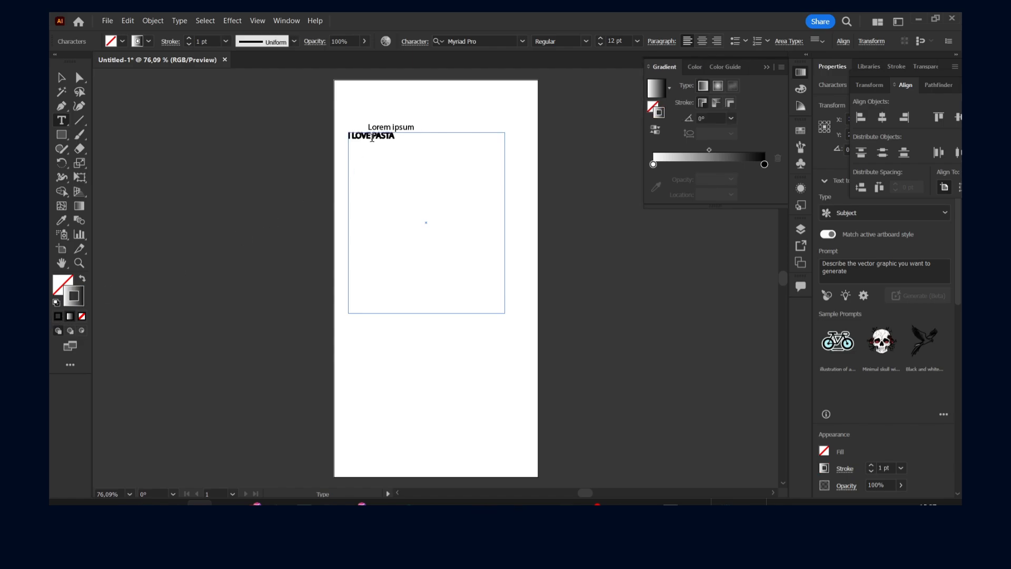
- Set the font size of the whole I LOVE PASTA text to 60 pt
drag(394, 136, 349, 136)
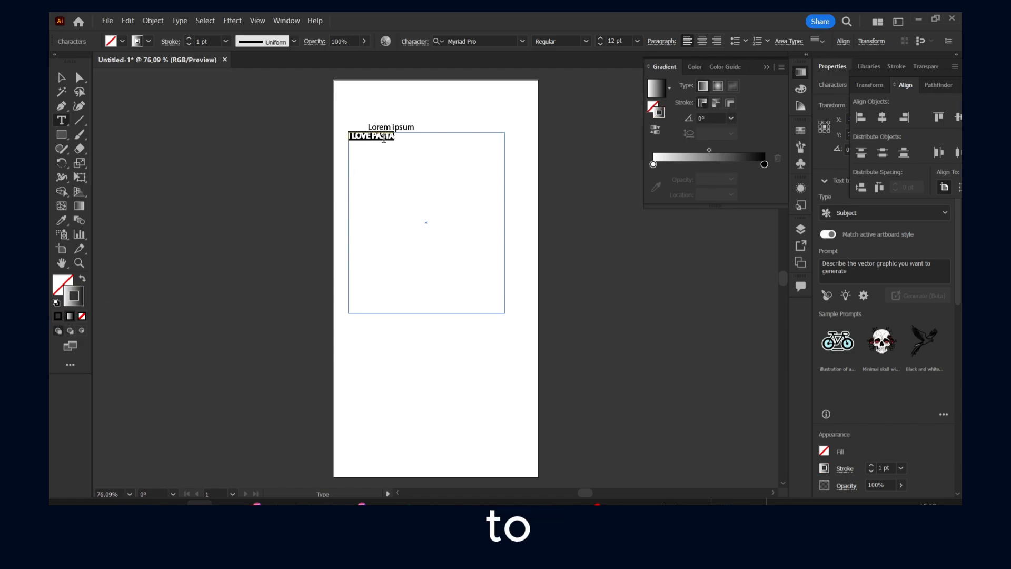
click(586, 41)
click(638, 42)
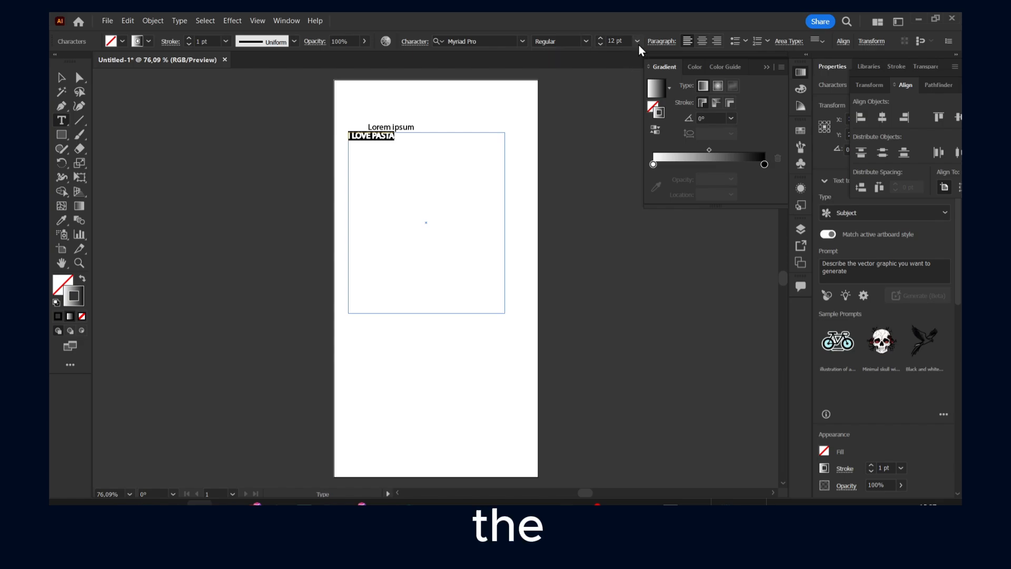
click(638, 43)
click(650, 238)
key(Escape)
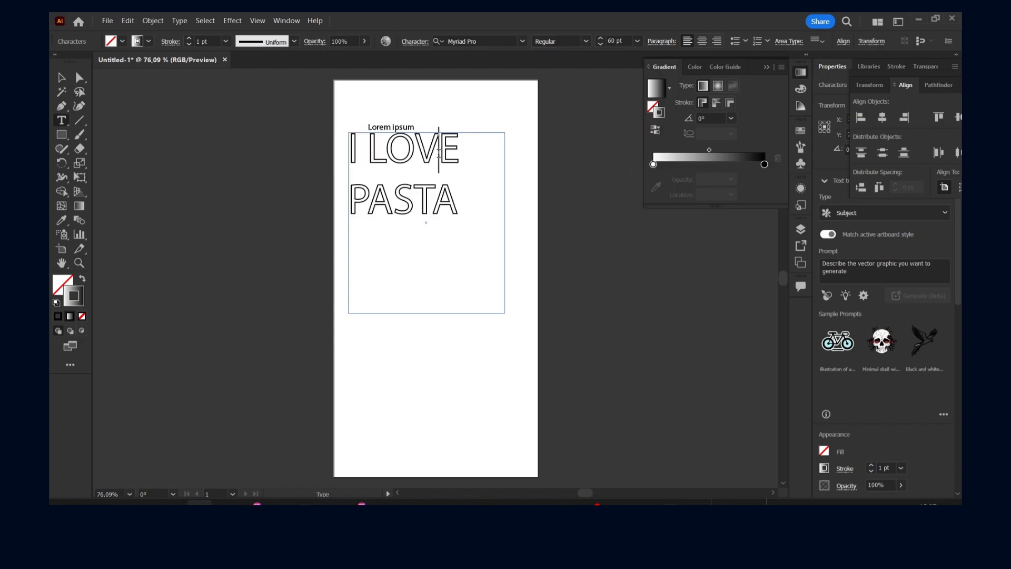
- Delete the stray Lorem ipsum point texts above the I LOVE PASTA text
click(390, 122)
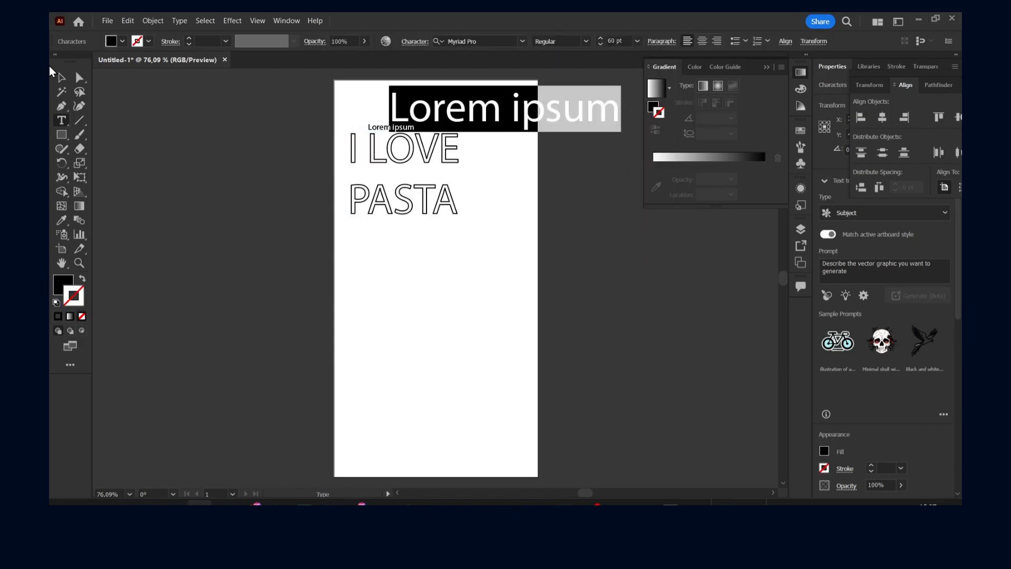
key(Escape)
drag(442, 90, 347, 107)
key(Delete)
click(403, 128)
key(Delete)
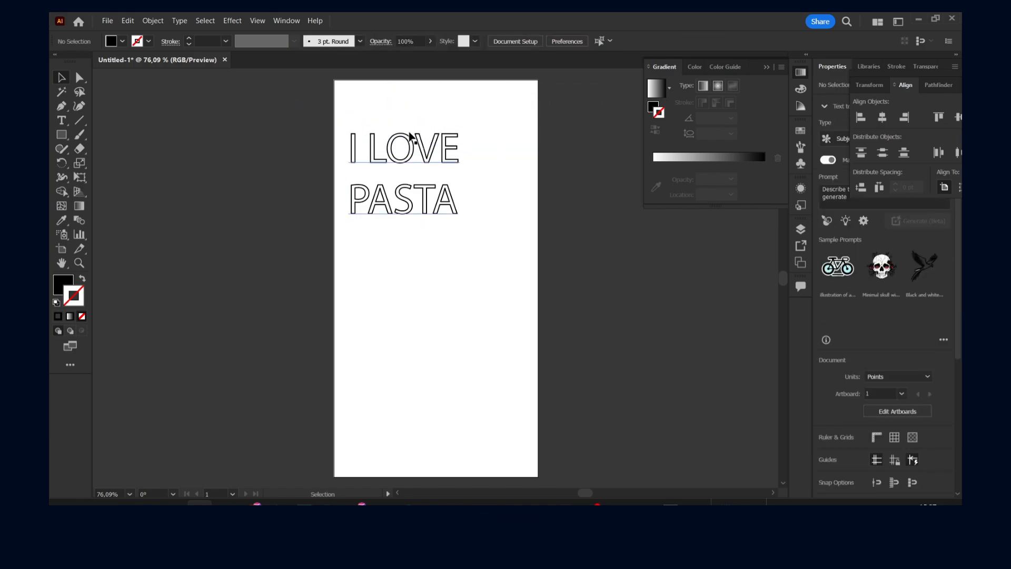
- Set the font size of the whole I LOVE PASTA text to 72 pt
double_click(416, 140)
key(ctrl+a)
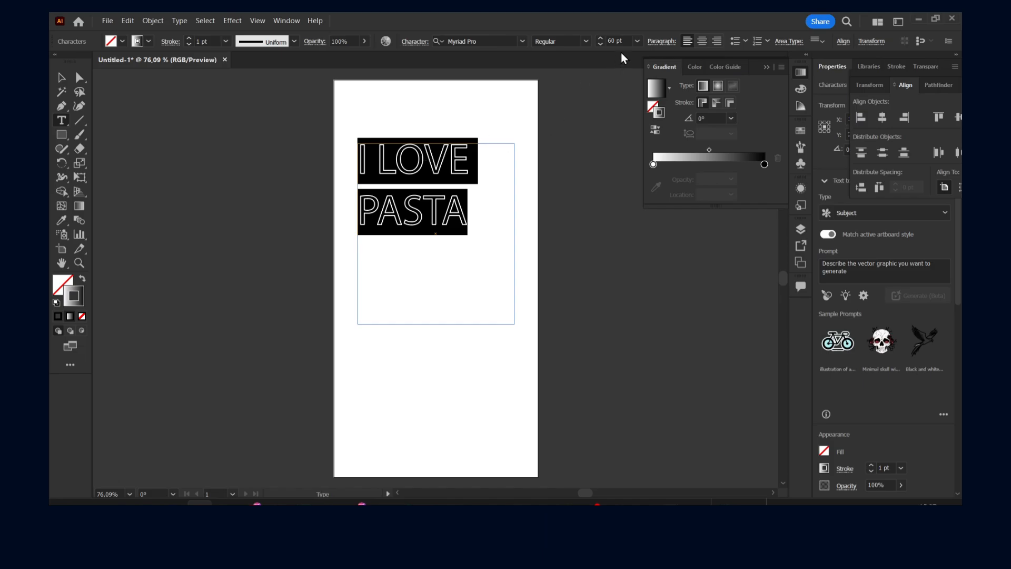
click(637, 41)
click(652, 253)
- Widen the kerning between the O and V of LOVE, keeping the word on one line
click(439, 180)
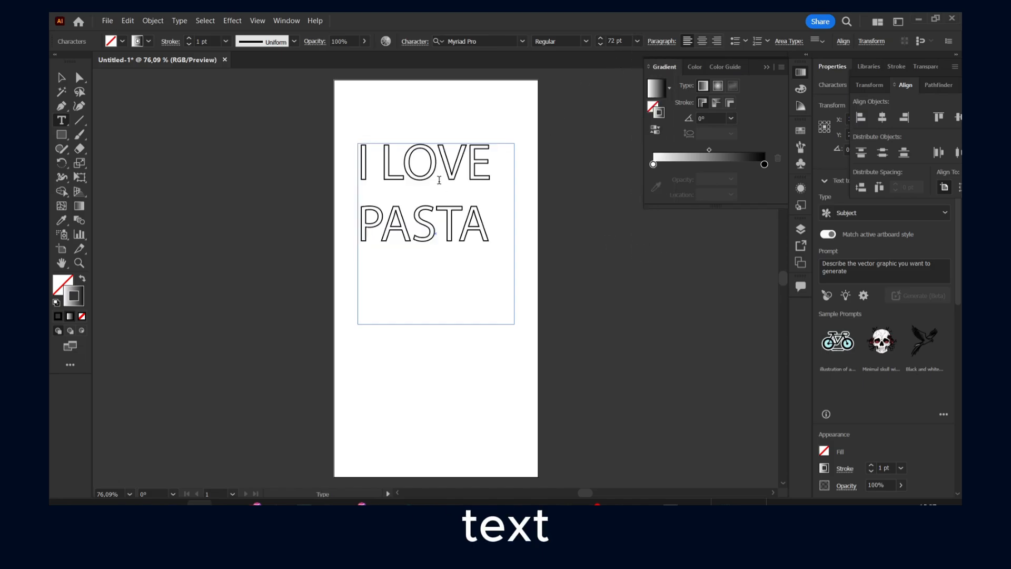
scroll(439, 180, up, 3)
scroll(437, 163, down, 1)
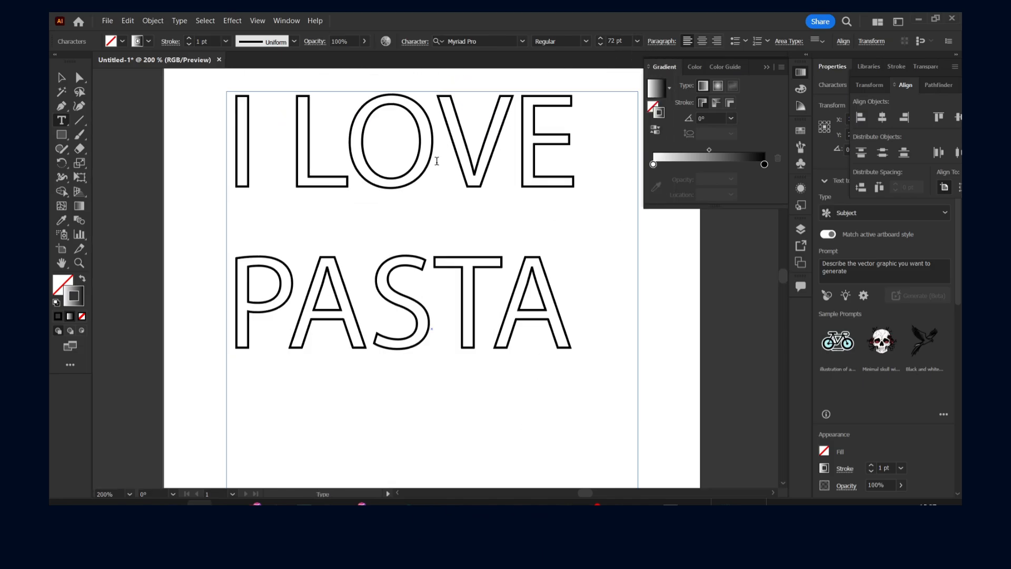
key(alt+Right)
key(alt+Right)
key(alt+Right)
key(alt+Right)
key(alt+Right)
key(alt+Right)
key(alt+Right)
key(alt+Right)
key(alt+Right)
key(alt+Right)
key(alt+Right)
key(alt+Right)
key(alt+Right)
key(alt+Right)
key(alt+Right)
key(alt+Right)
key(alt+Right)
key(alt+Right)
key(alt+Right)
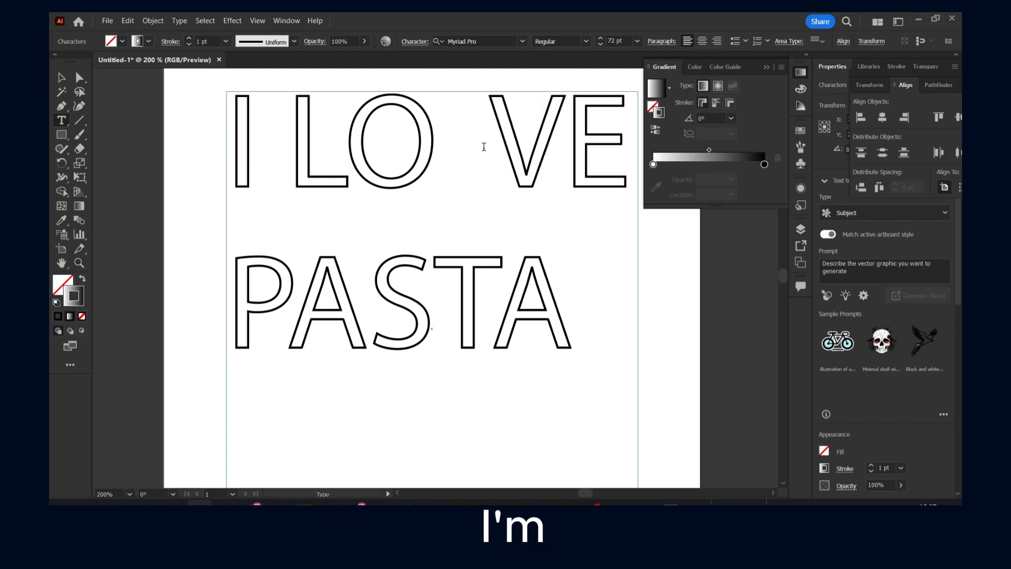
key(Return)
key(ctrl+z)
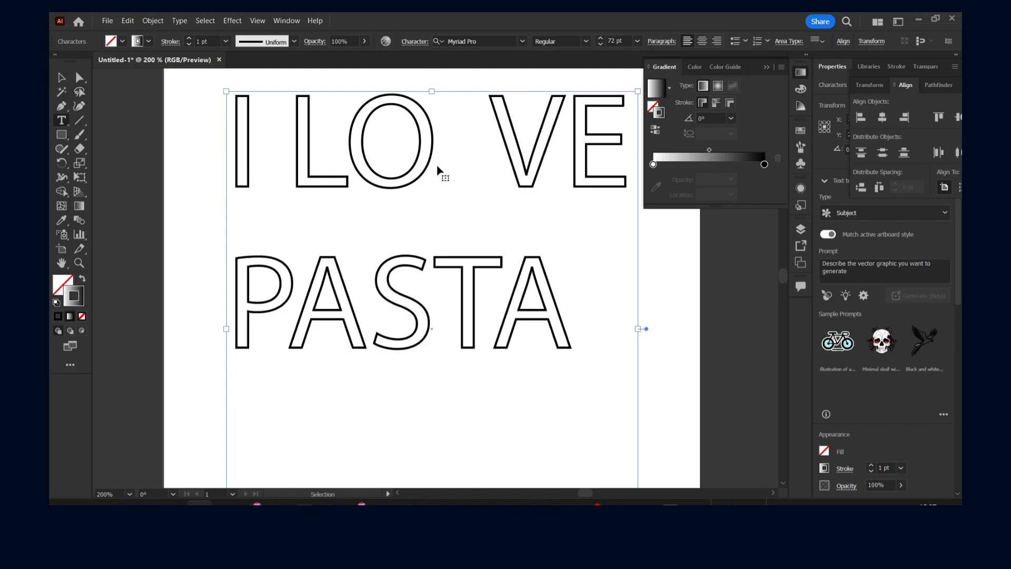
- Move the text frame slightly down on the artboard and place the text cursor between the L and O of LOVE
click(62, 77)
drag(405, 156, 401, 201)
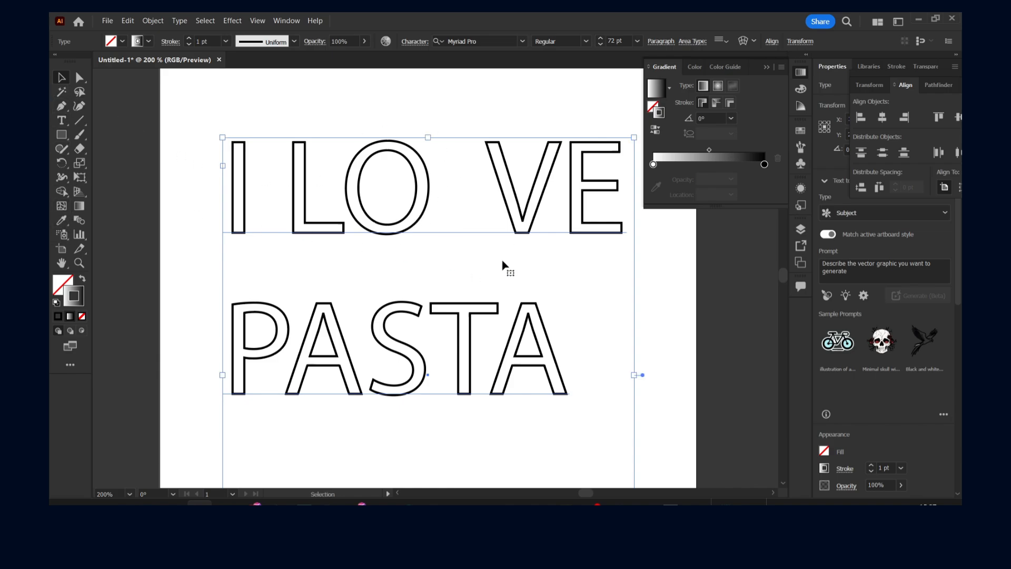
double_click(385, 173)
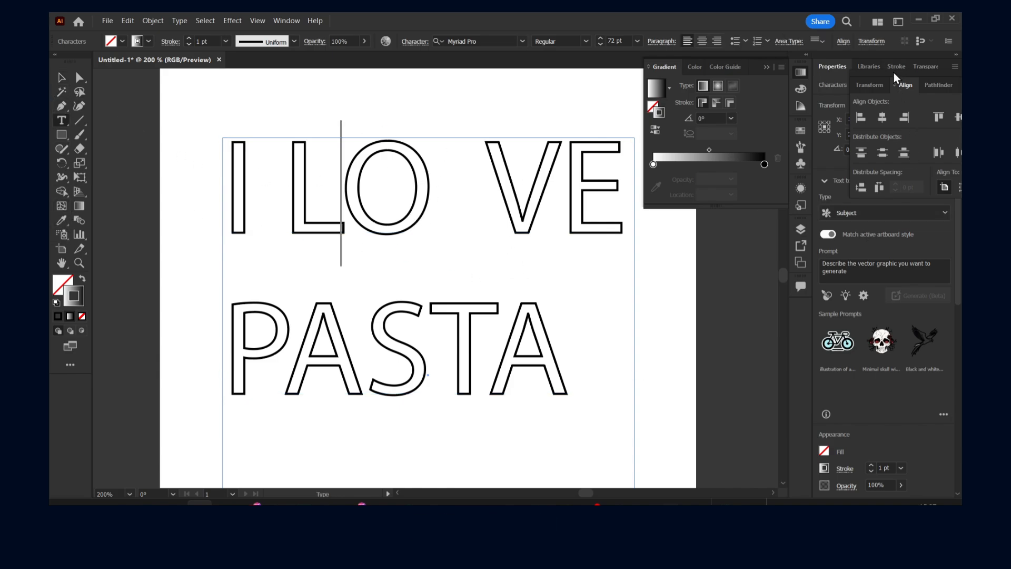
- Detach the Transform, Align and Pathfinder panel group and close it to uncover the Properties
click(875, 84)
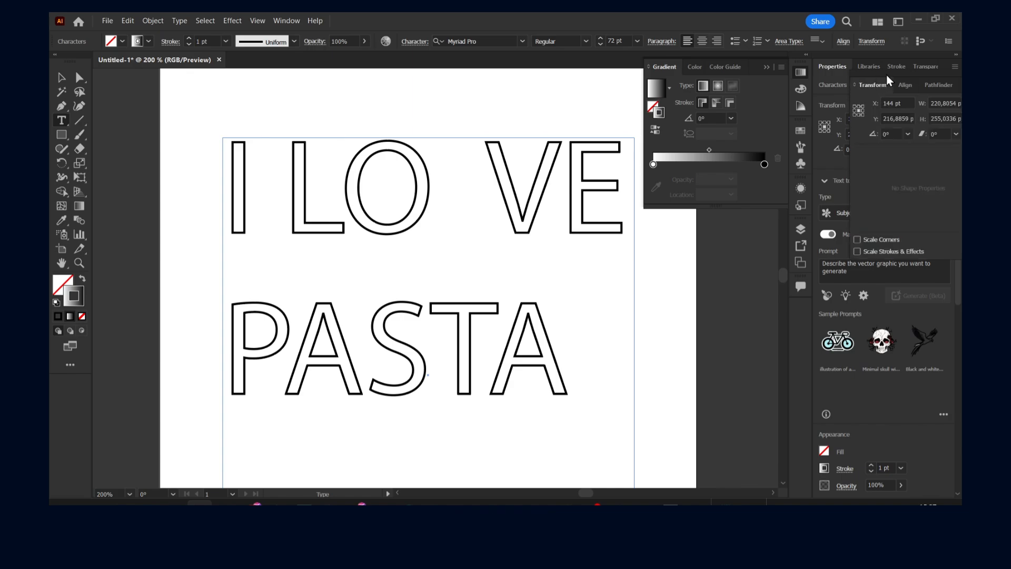
drag(886, 74, 546, 95)
click(640, 93)
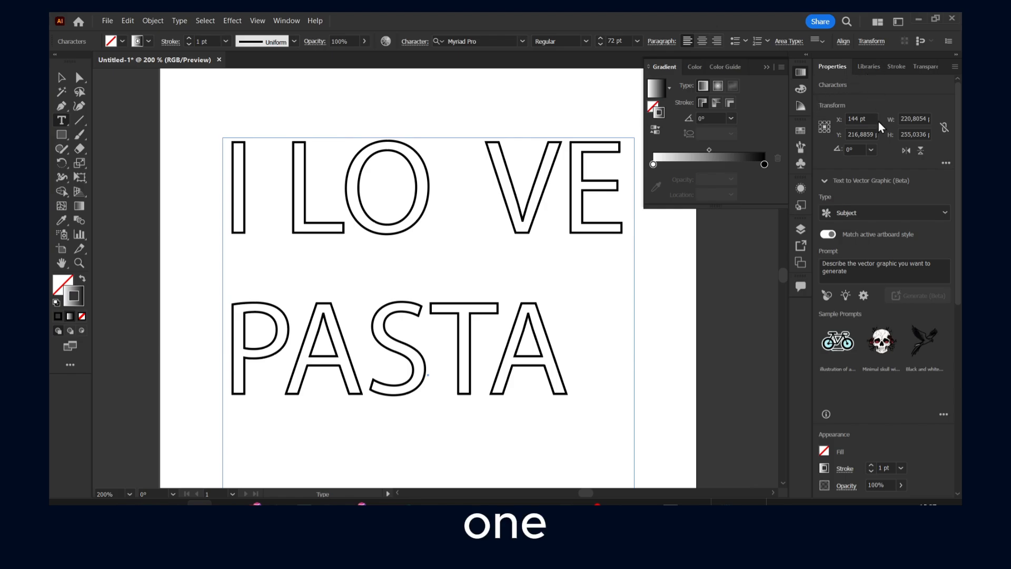
- Review the appearance, character and paragraph properties of the text
scroll(879, 121, down, 5)
scroll(895, 154, up, 5)
scroll(891, 150, down, 5)
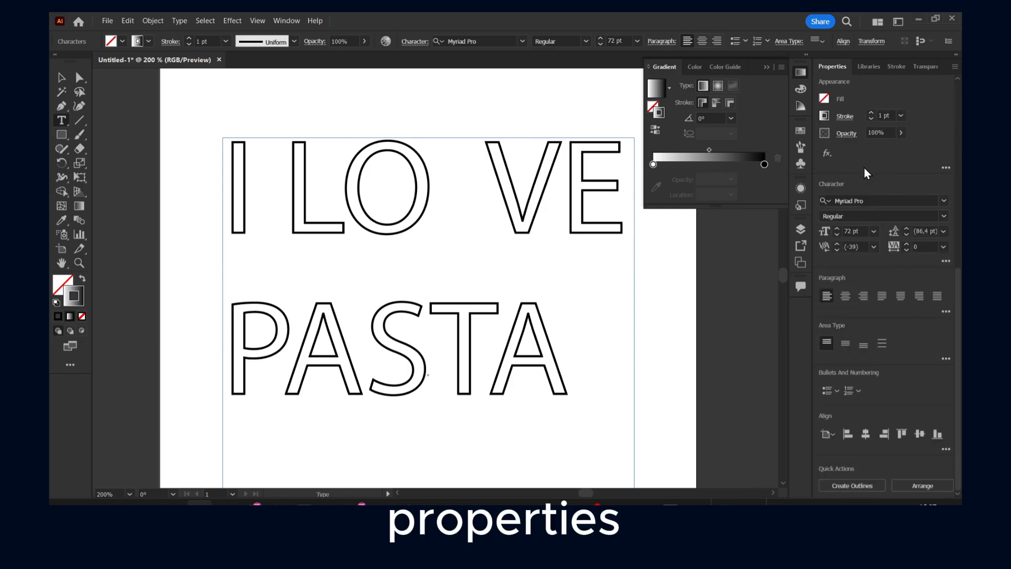
scroll(863, 168, up, 5)
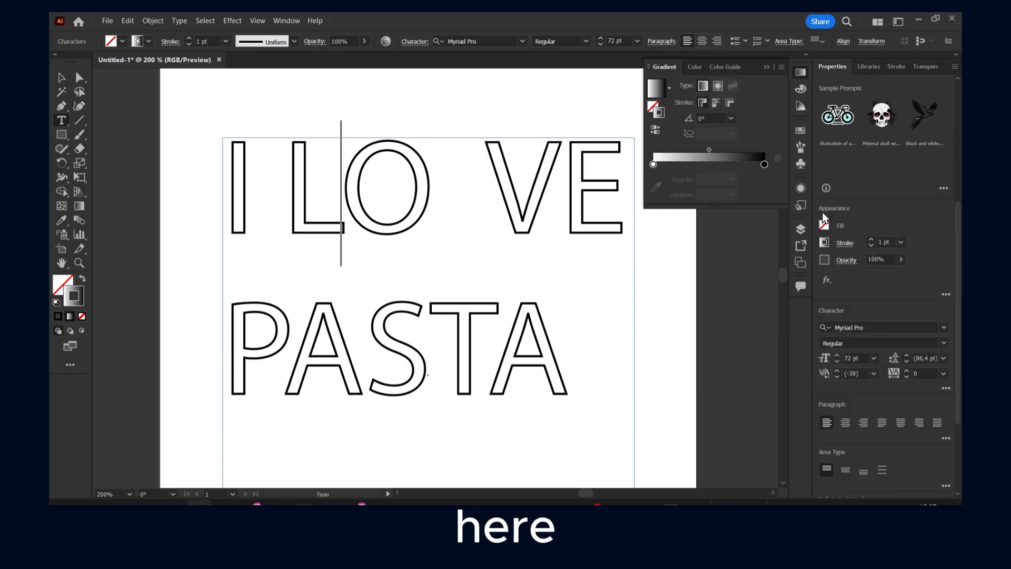
- Show the Appearance panel and view the stroke, fill and opacity entries for the text's characters
click(297, 19)
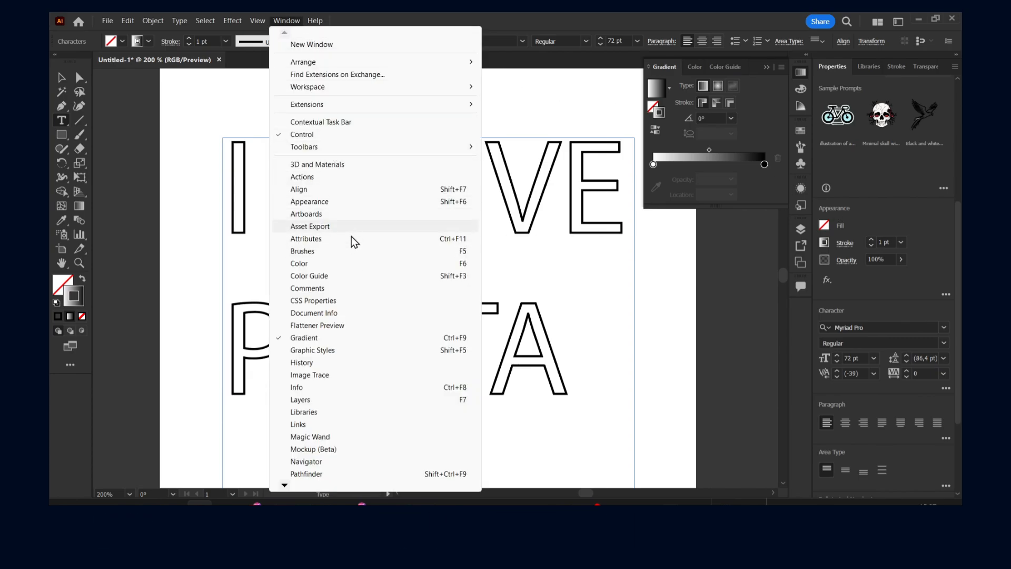
mouse_move(284, 486)
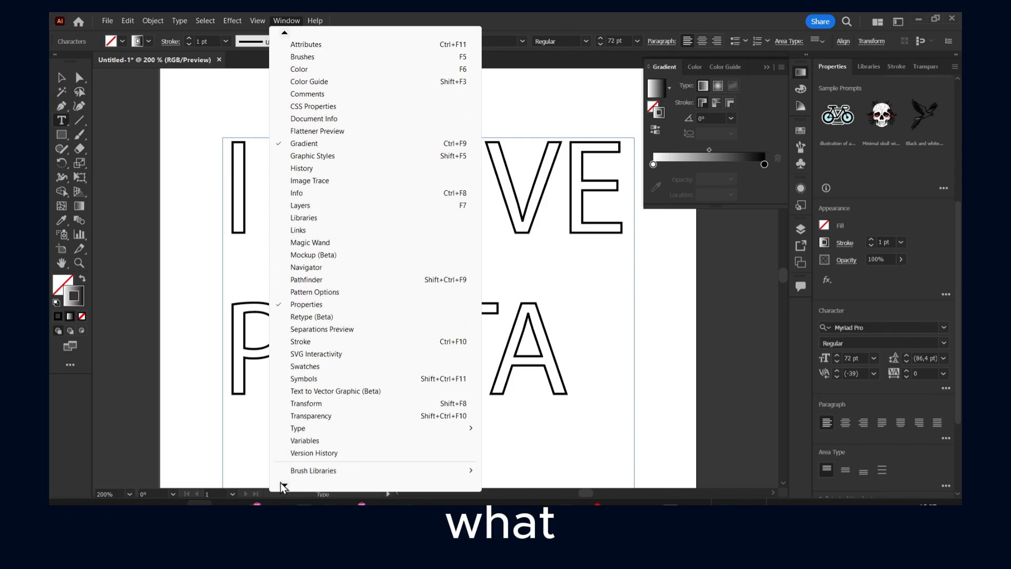
mouse_move(285, 36)
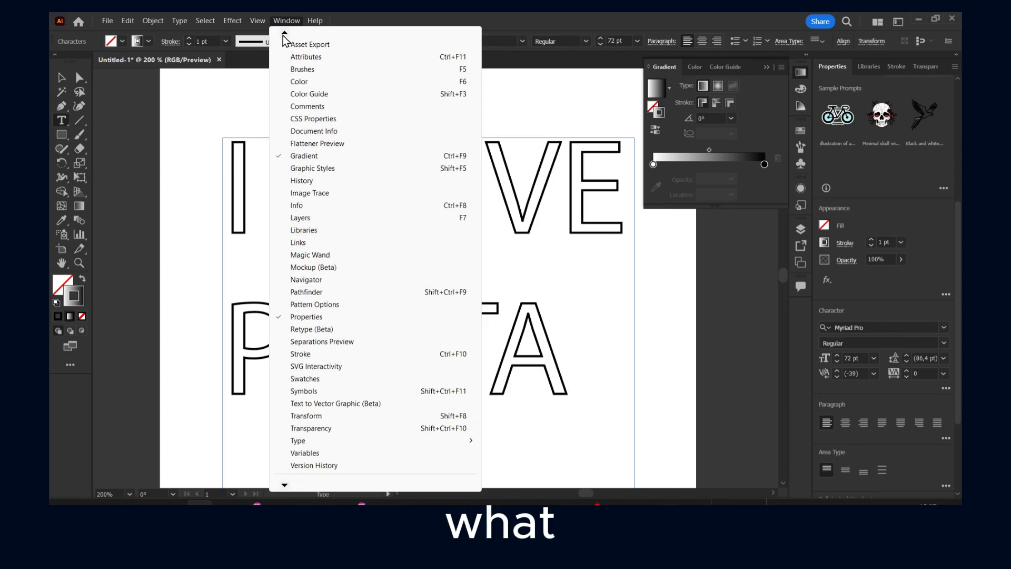
click(318, 103)
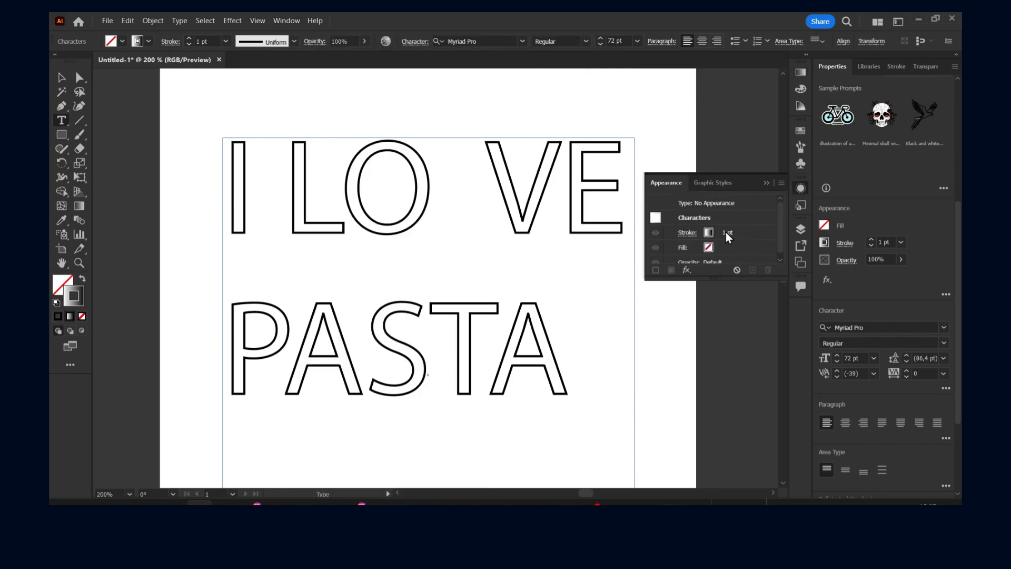
scroll(725, 232, down, 1)
- Check the workspace choices and which toolbar set, Advanced or Basic, is active
click(286, 21)
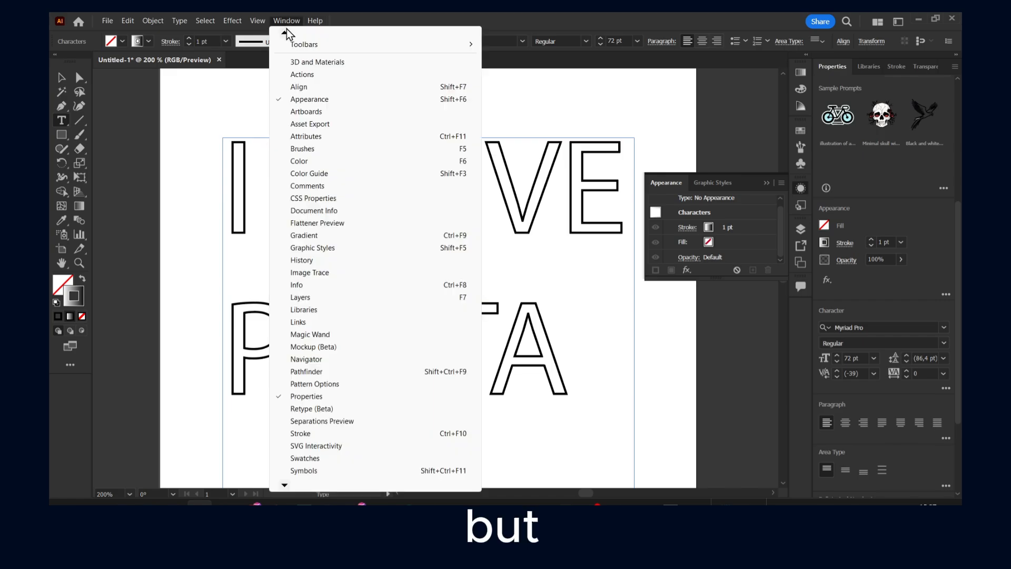
mouse_move(449, 49)
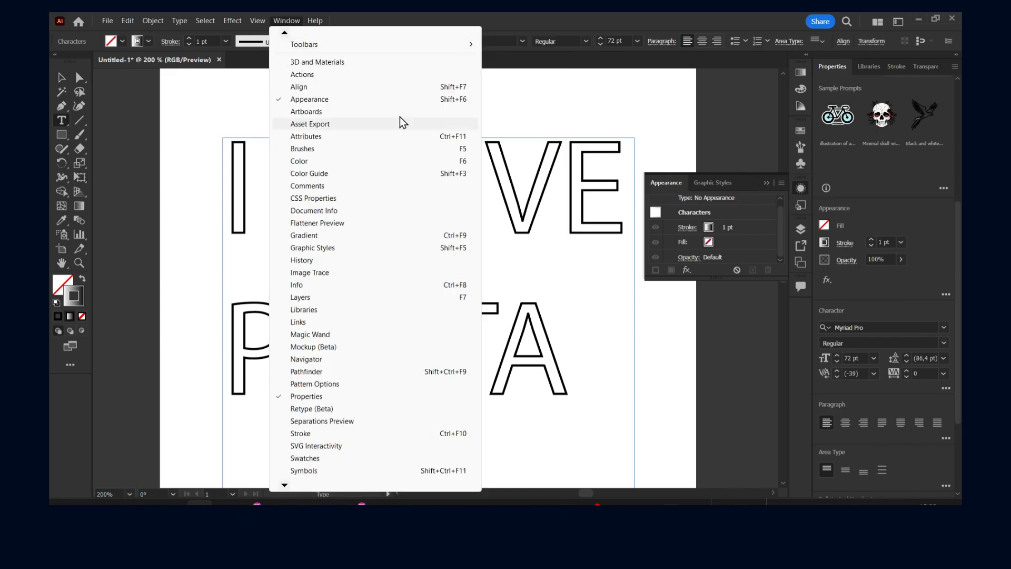
mouse_move(282, 33)
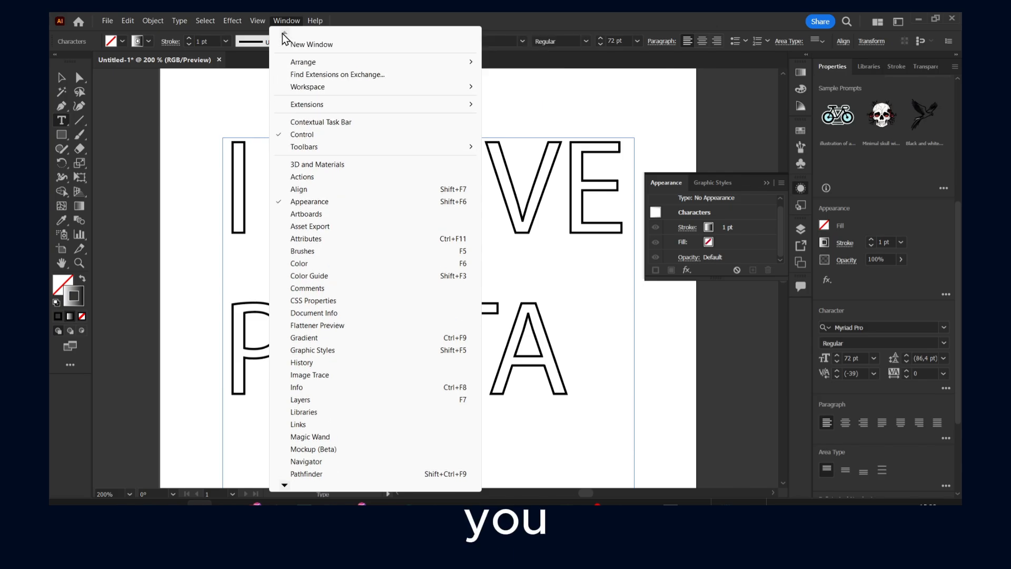
mouse_move(334, 87)
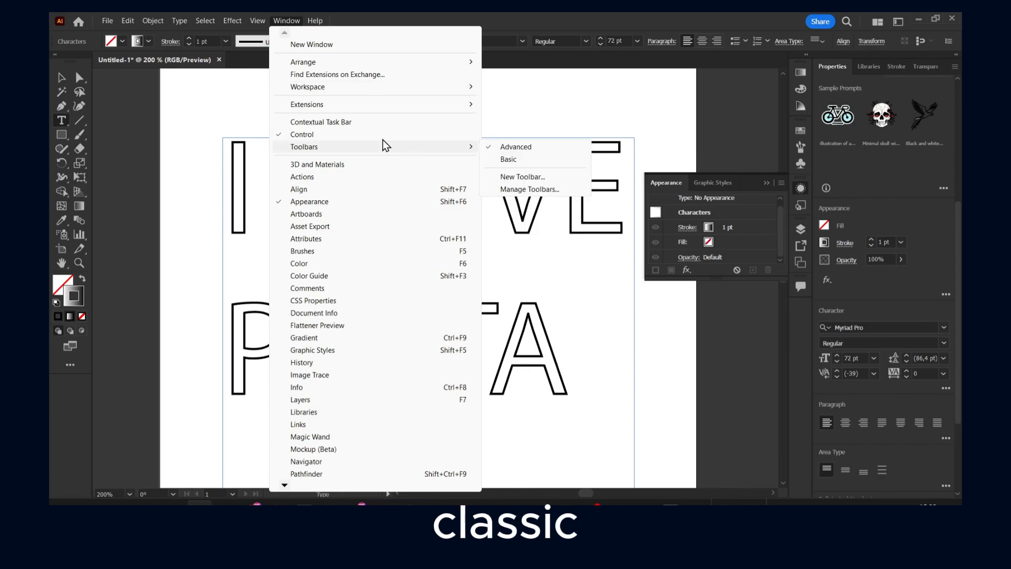
mouse_move(443, 150)
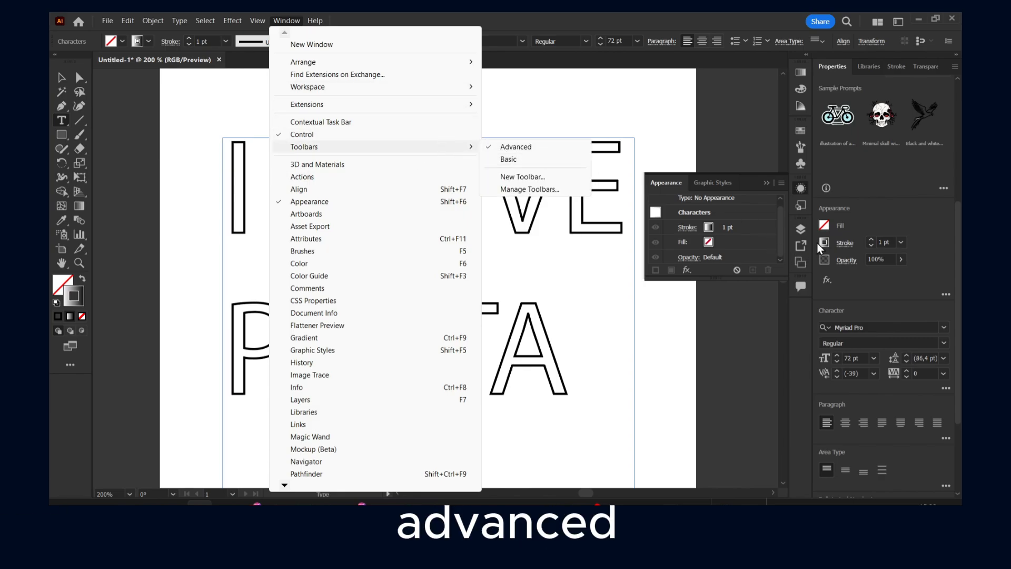
- Try to give the text a dashed stroke with a 34 pt dash from the insertion point
click(843, 244)
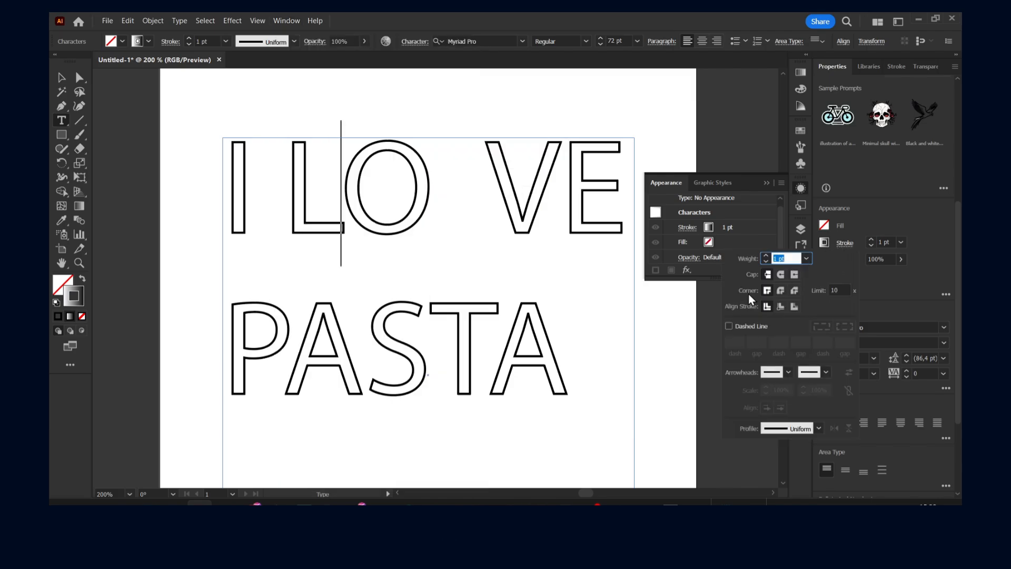
click(732, 326)
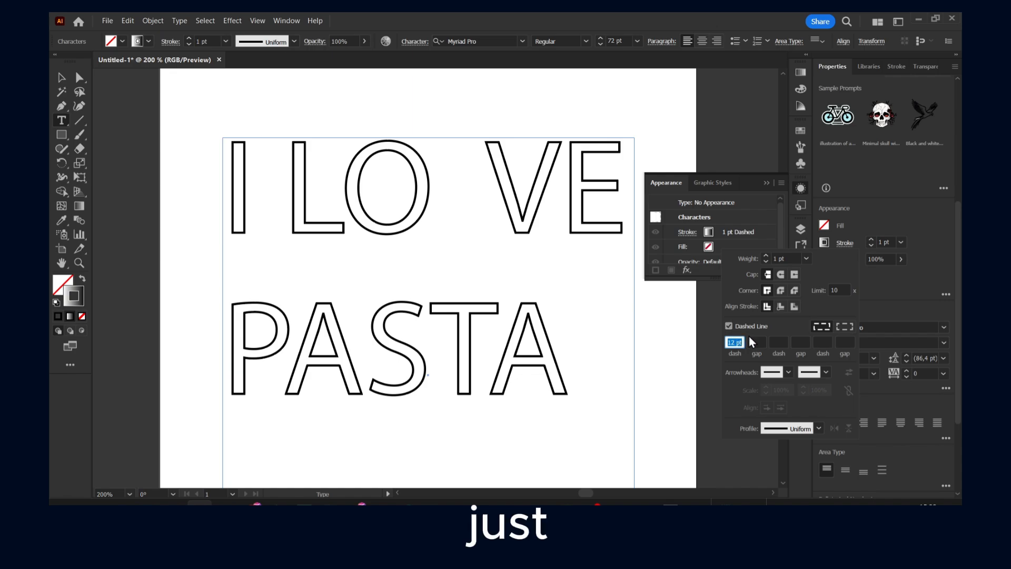
click(731, 341)
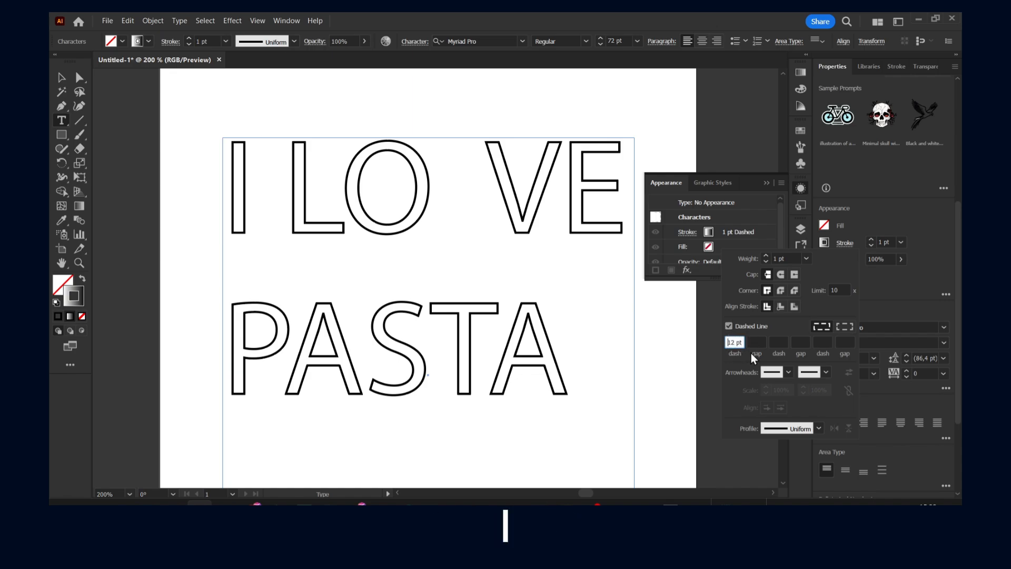
drag(735, 342, 716, 341)
text(34)
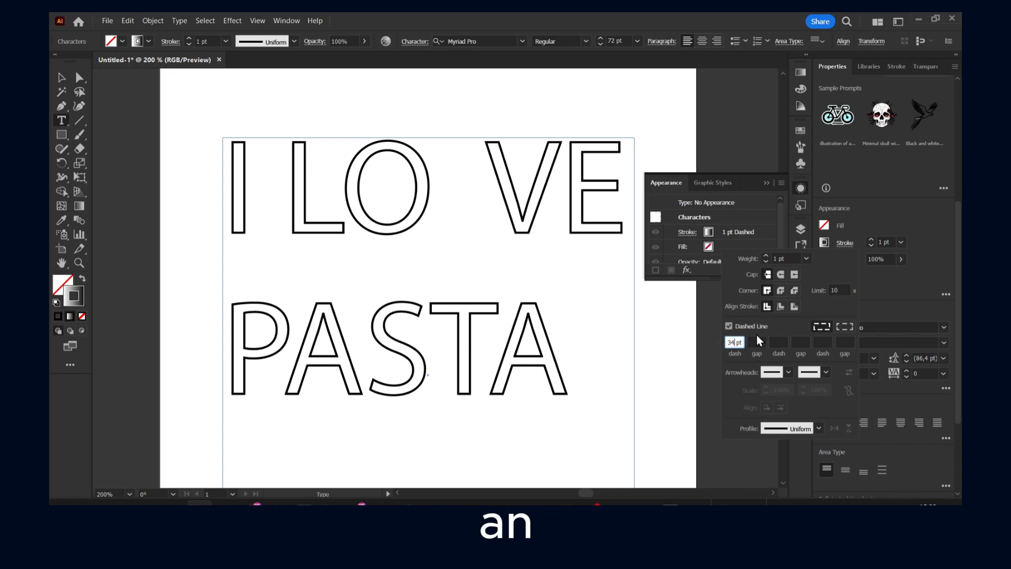
click(729, 326)
click(730, 327)
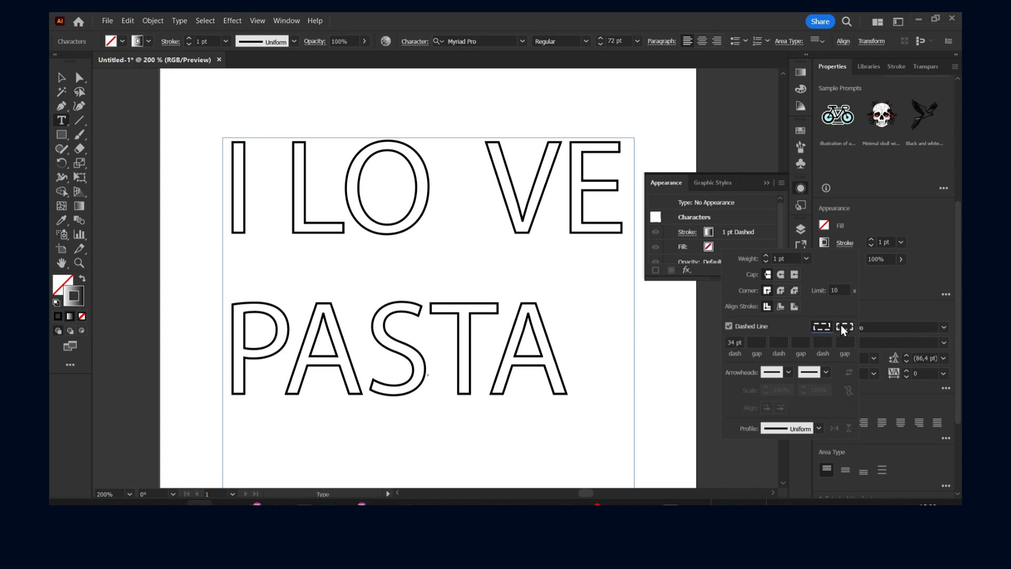
- Try a 7 pt stroke weight at the insertion point and check the arrowhead choices before closing the stroke options
click(804, 259)
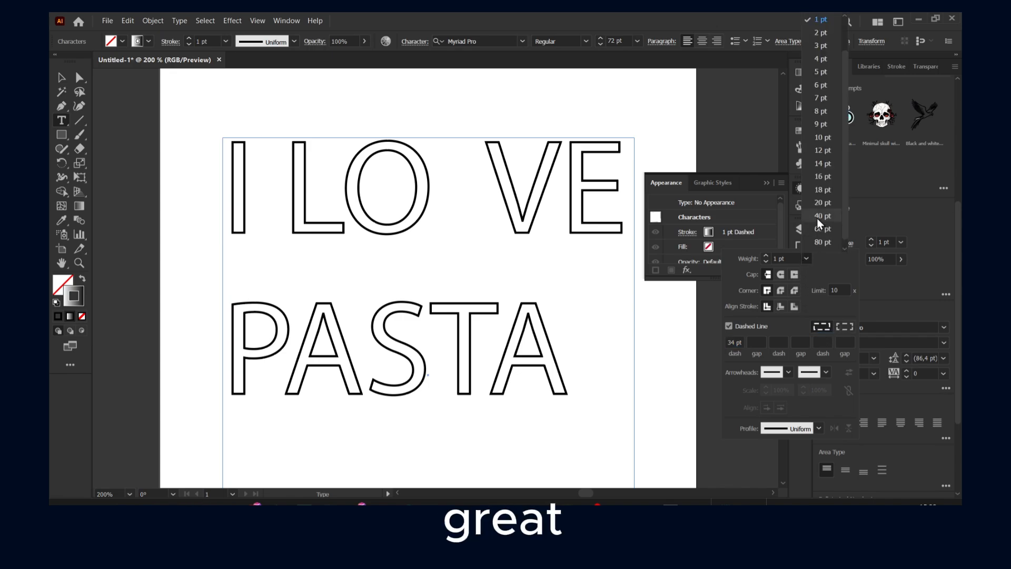
click(811, 101)
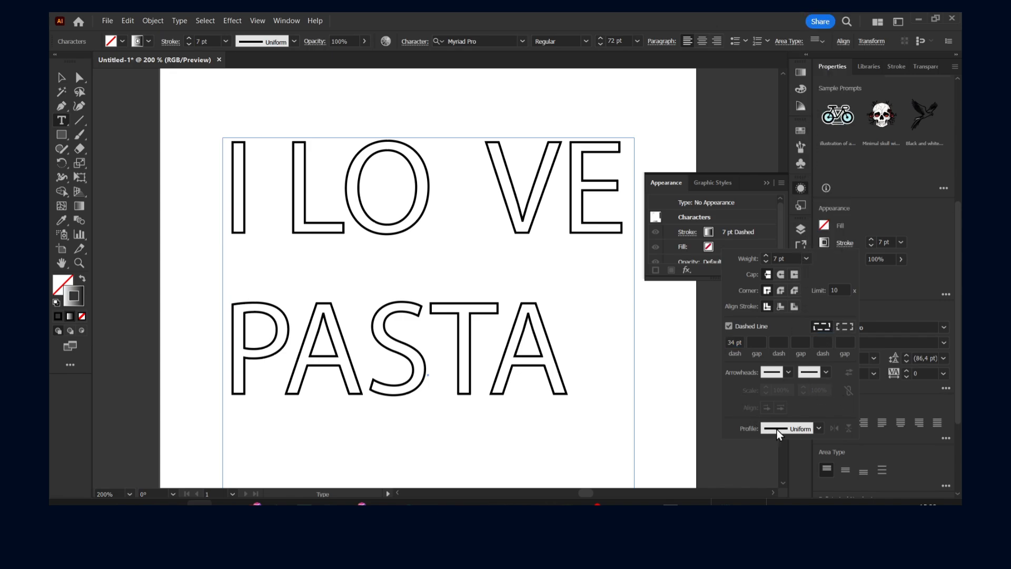
click(779, 375)
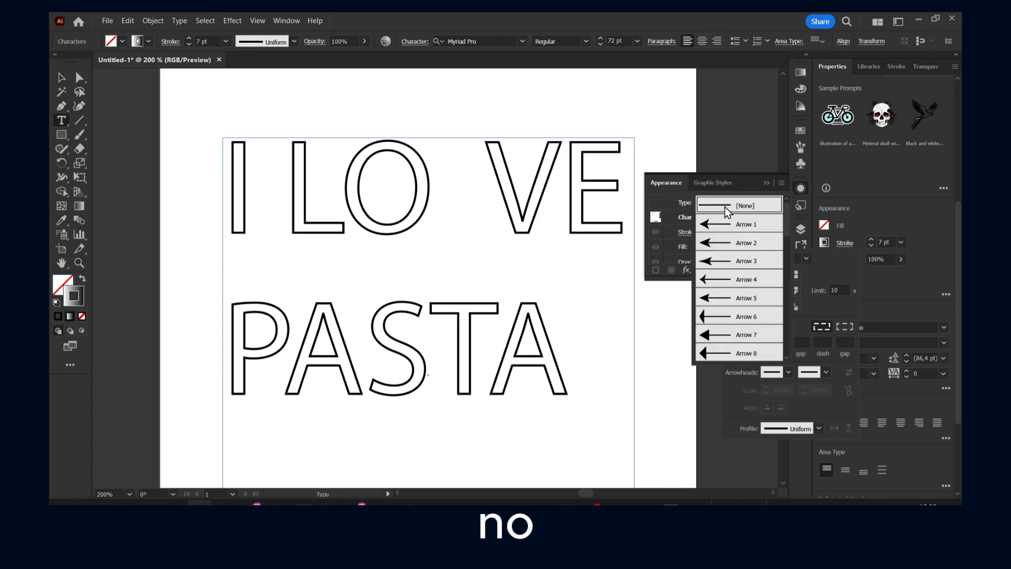
click(854, 273)
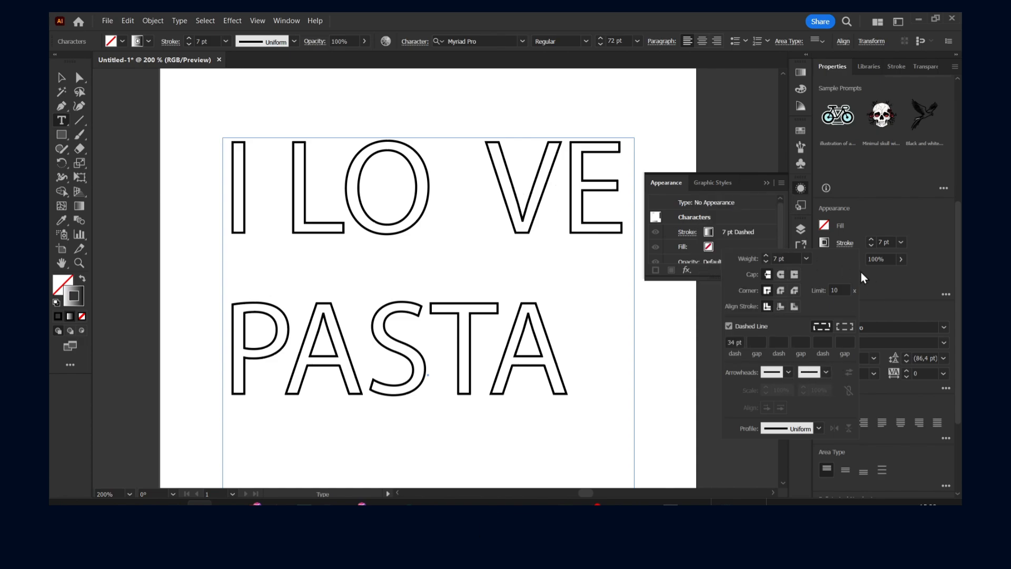
click(882, 287)
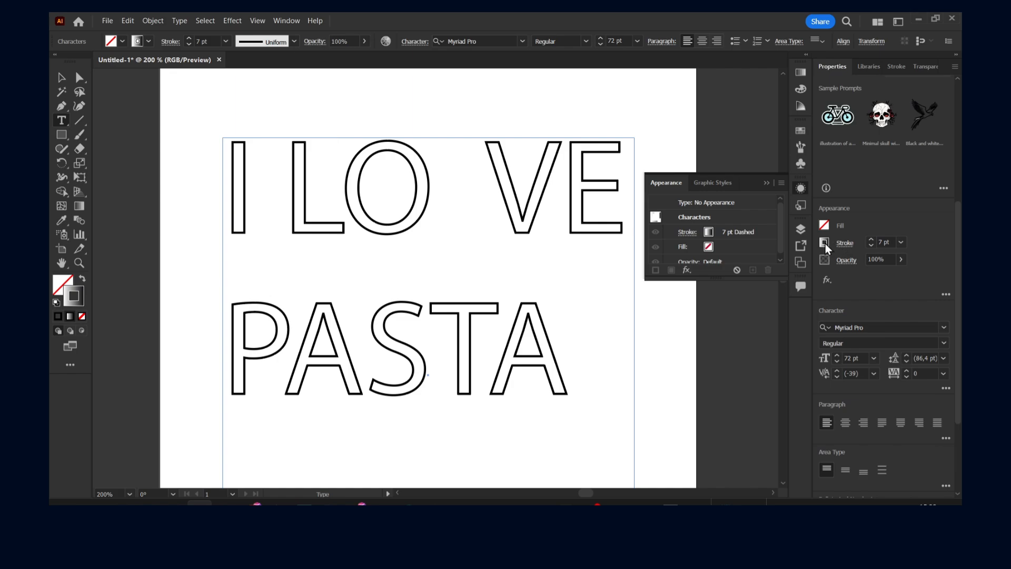
- View the colour swatches available for the text's stroke
click(901, 260)
click(827, 245)
click(825, 242)
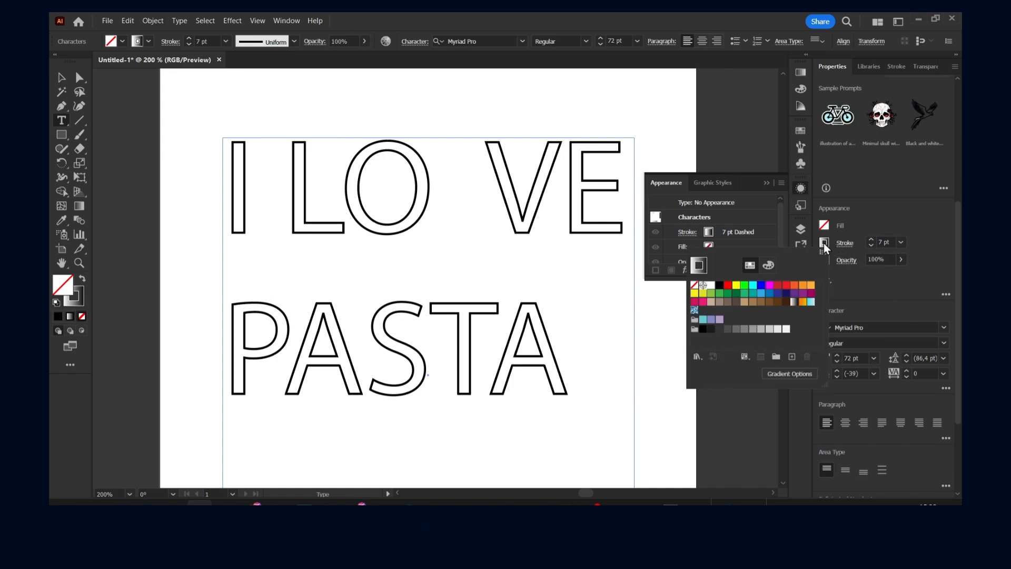
click(849, 251)
click(825, 243)
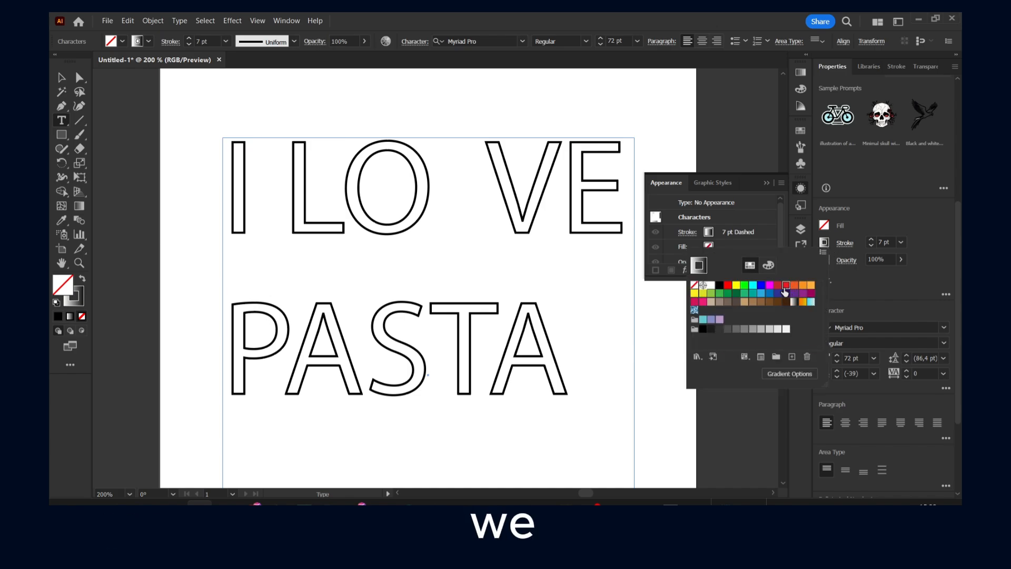
- Select all of the I LOVE PASTA text and set its stroke colour to blue
click(537, 279)
double_click(516, 217)
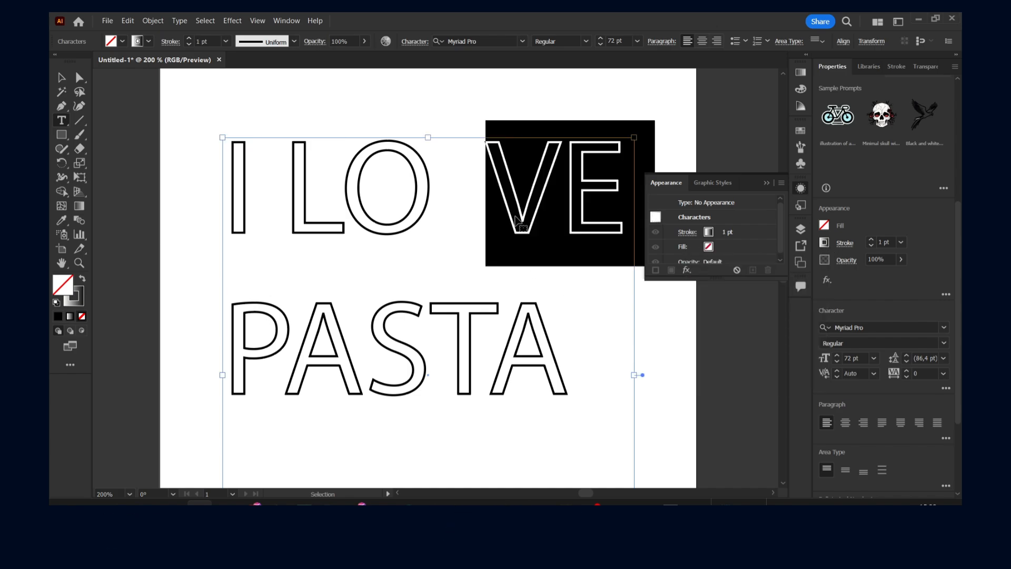
key(ctrl+q)
click(616, 277)
click(470, 173)
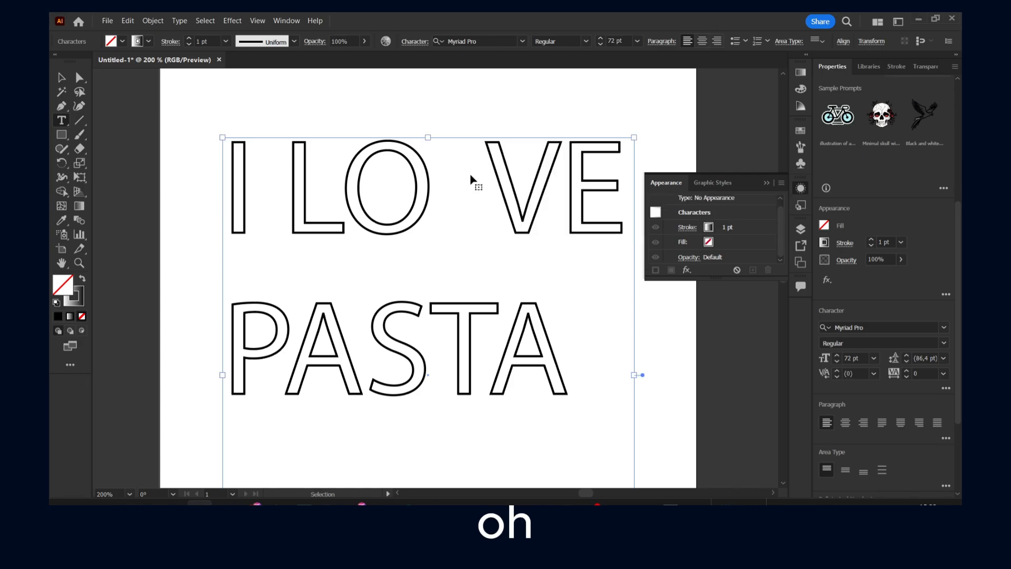
key(ctrl+a)
click(825, 243)
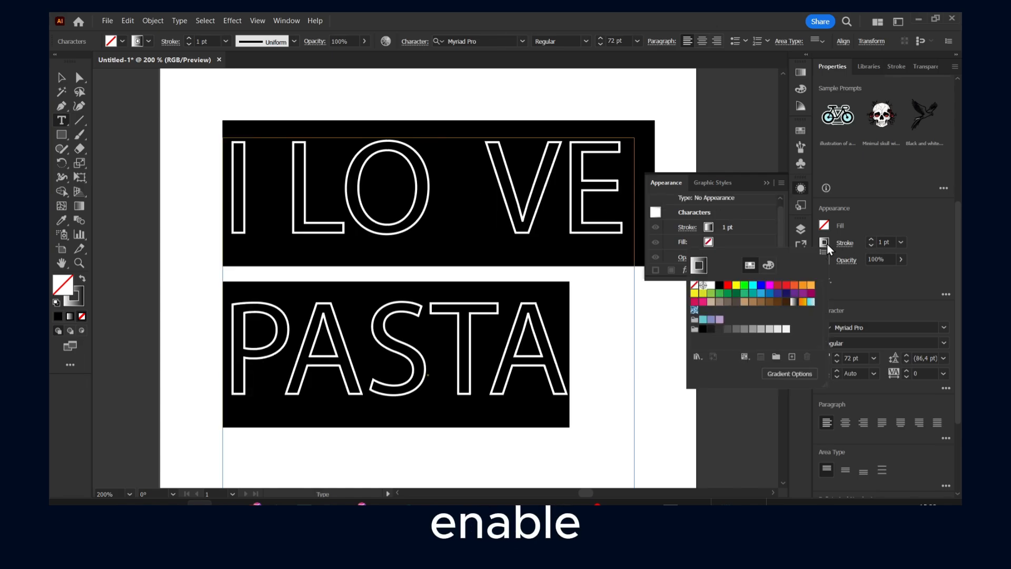
click(745, 285)
click(762, 287)
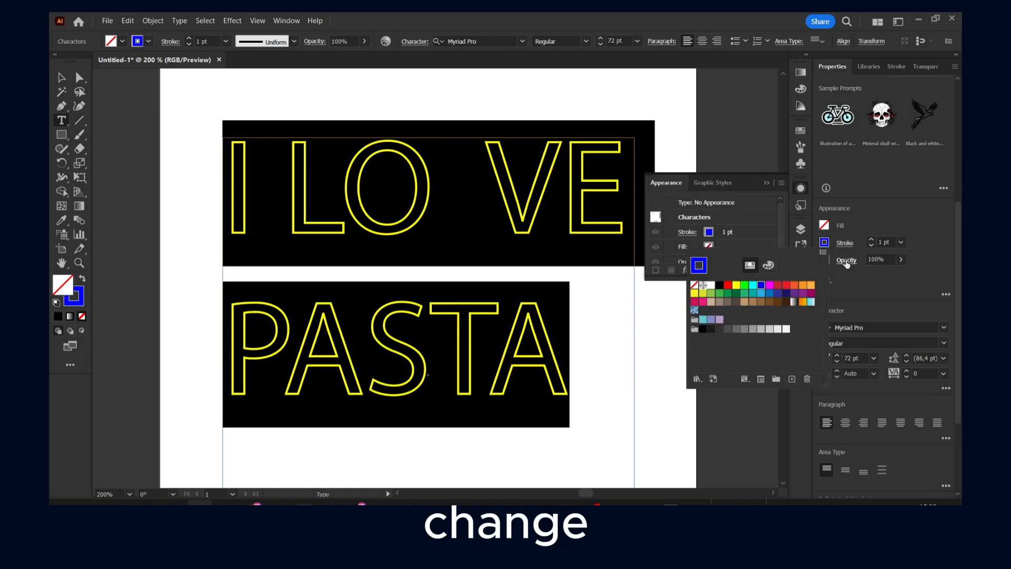
- Enable Dashed Line for the stroke of the selected text
click(845, 243)
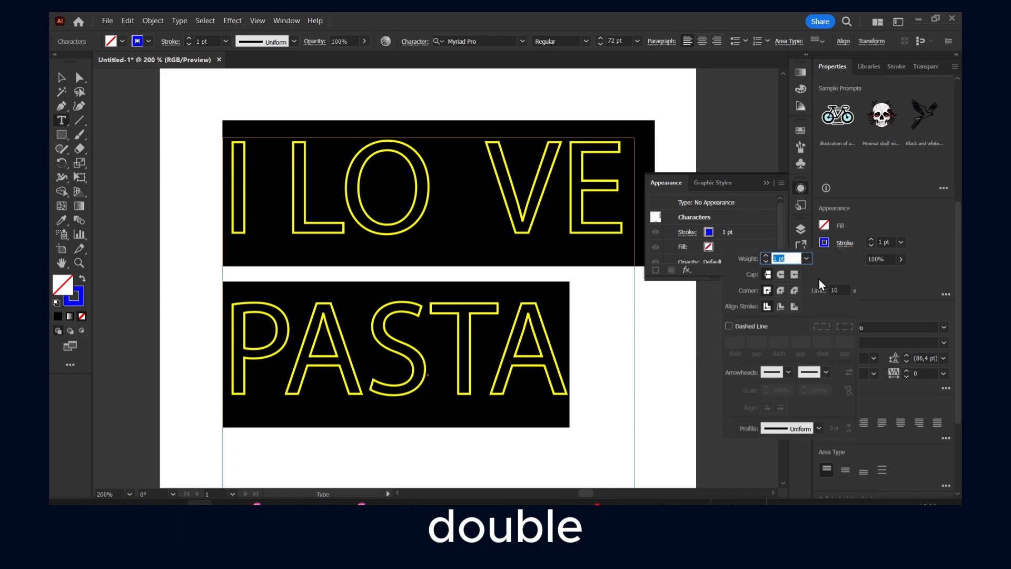
click(729, 326)
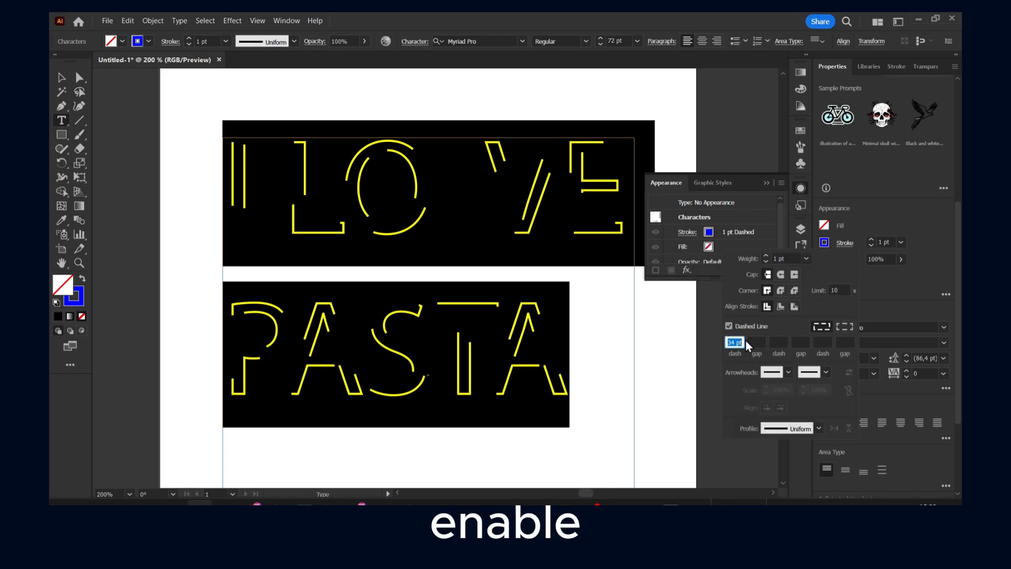
click(737, 342)
click(716, 347)
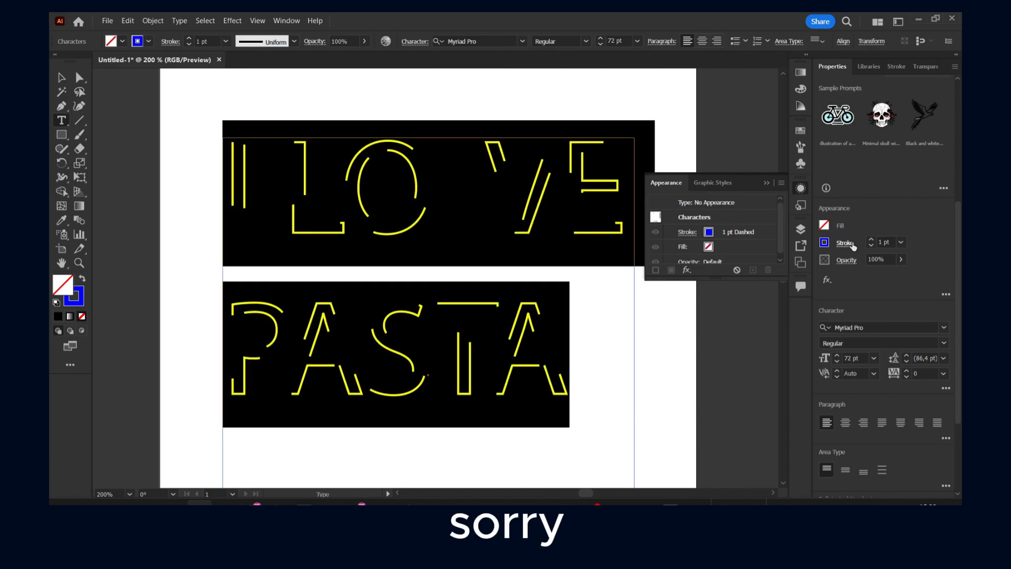
- Try a dash length of several thousand points on the text's dashed stroke
click(845, 243)
click(734, 341)
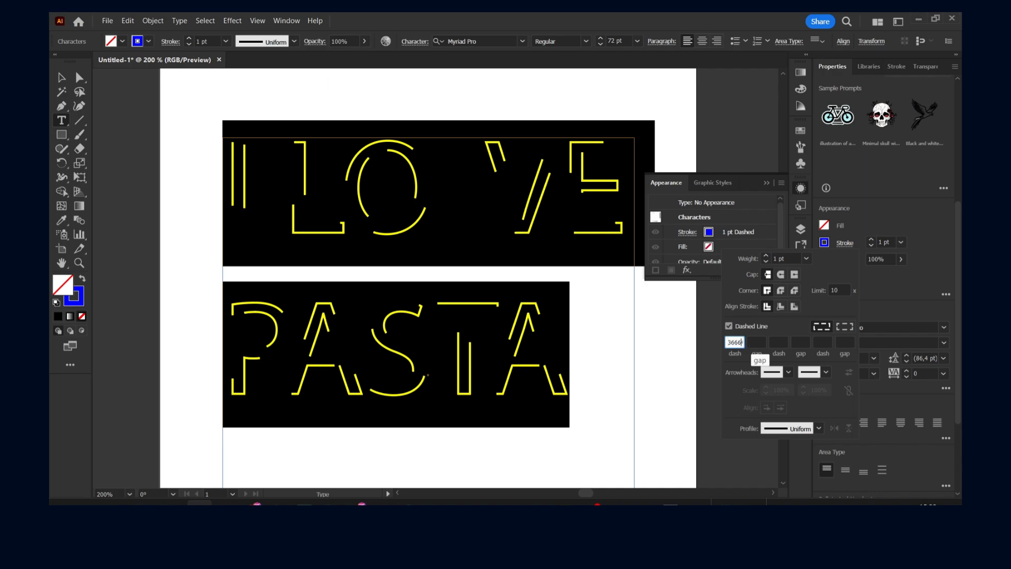
text(6644)
key(Return)
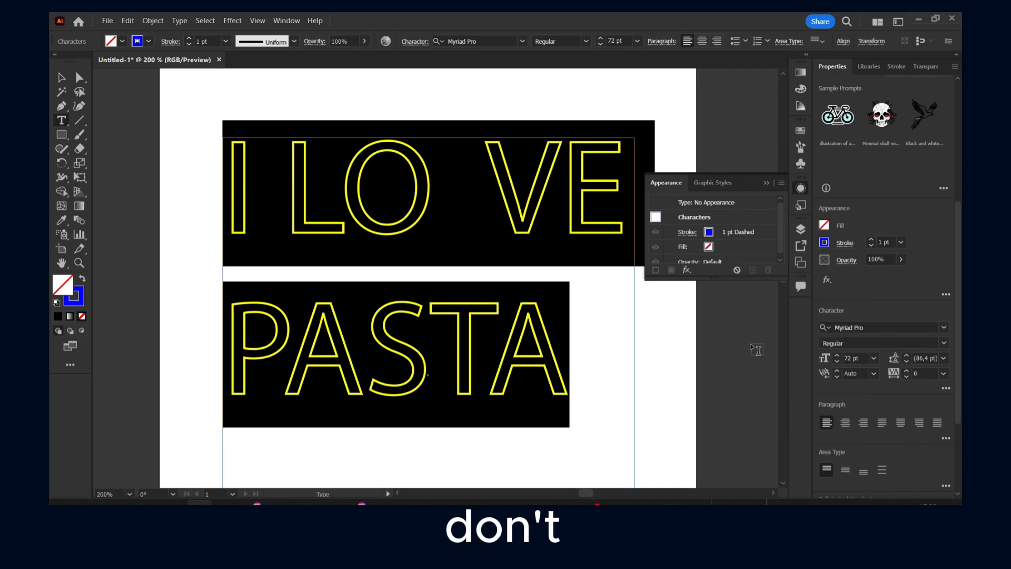
- Set the dash length of the text's stroke to 12 pt
double_click(732, 342)
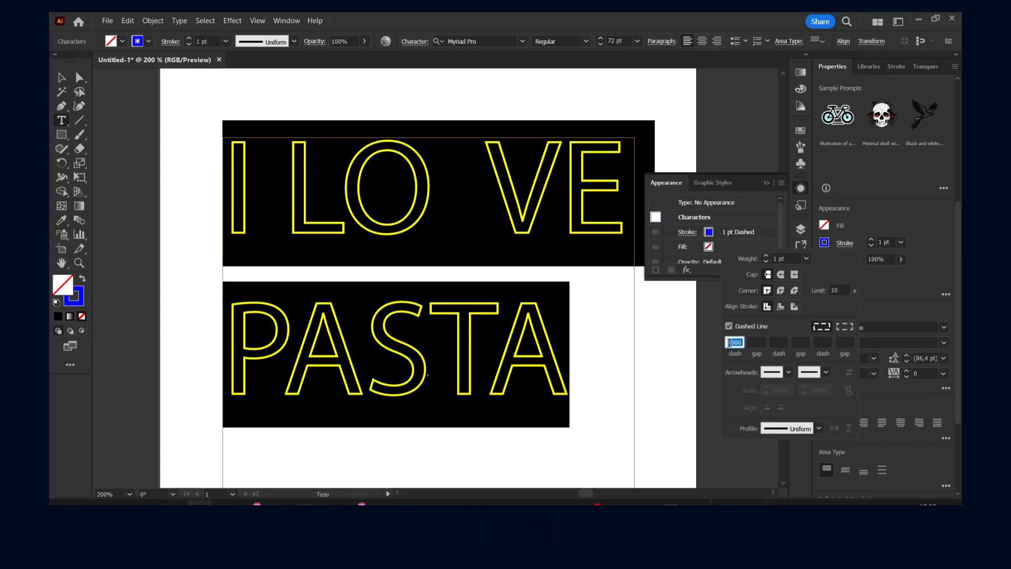
text(34pt)
double_click(735, 343)
text(12)
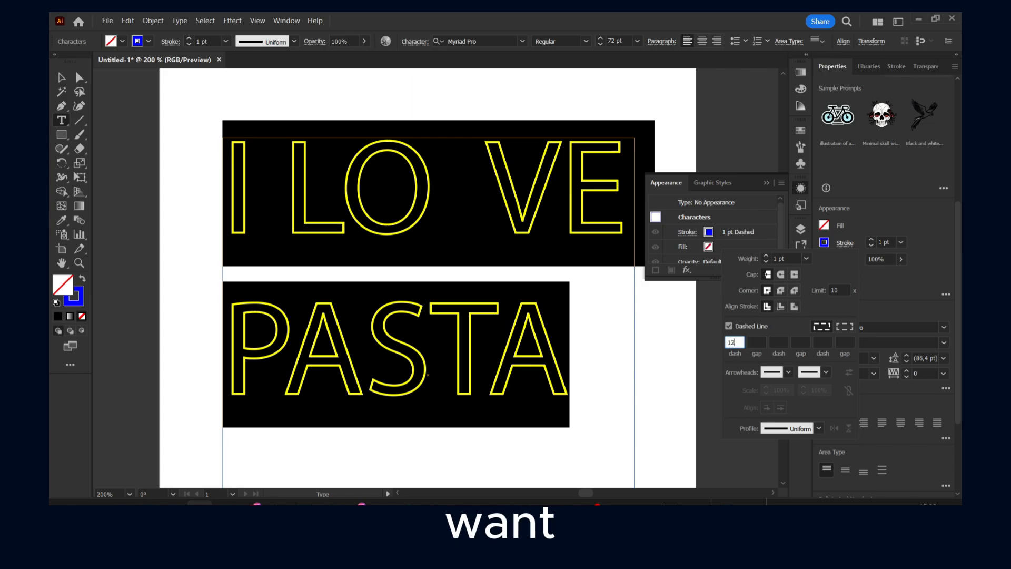
click(755, 343)
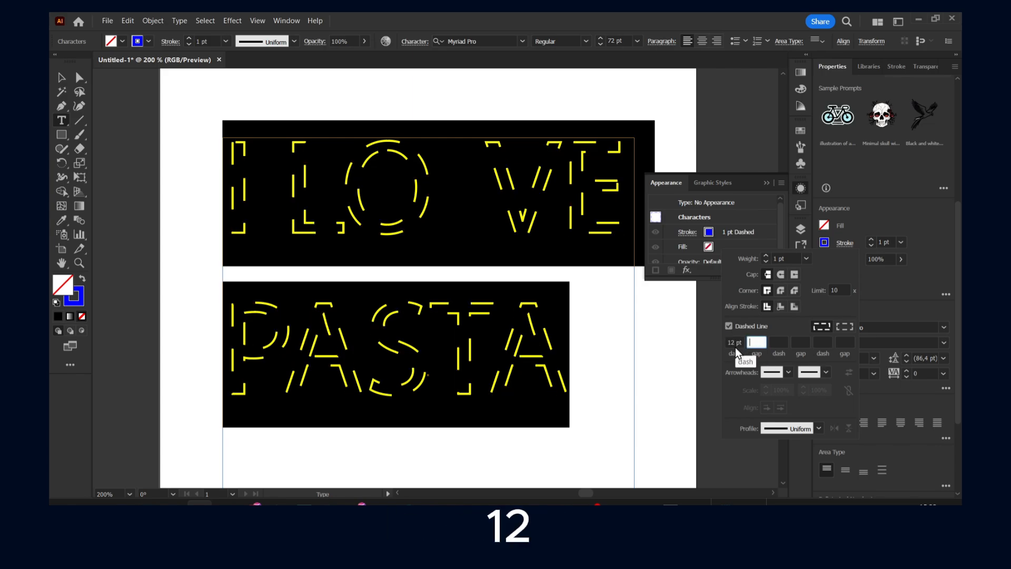
- Set the dash length of the text's stroke to 37 pt
double_click(732, 342)
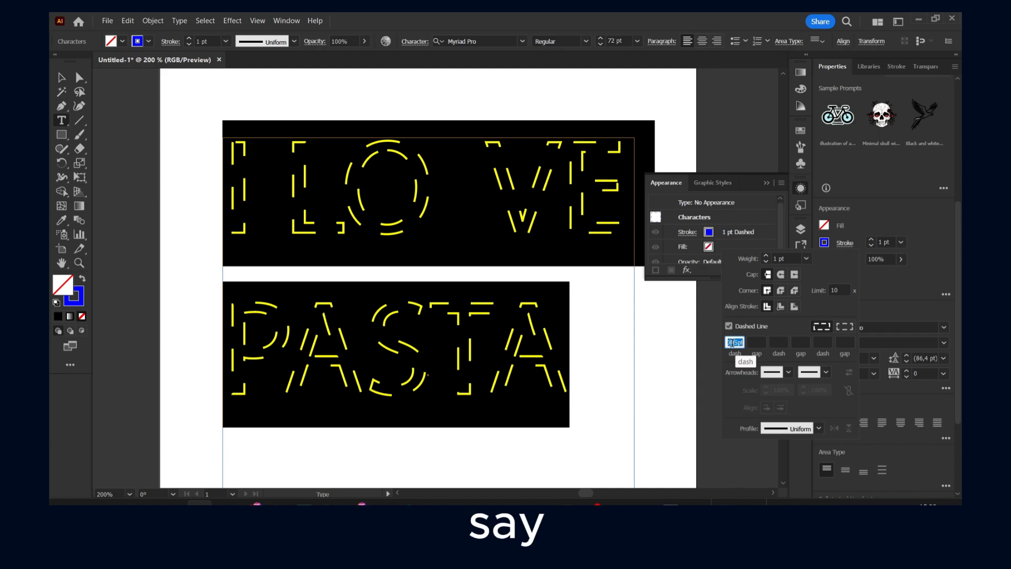
text(3)
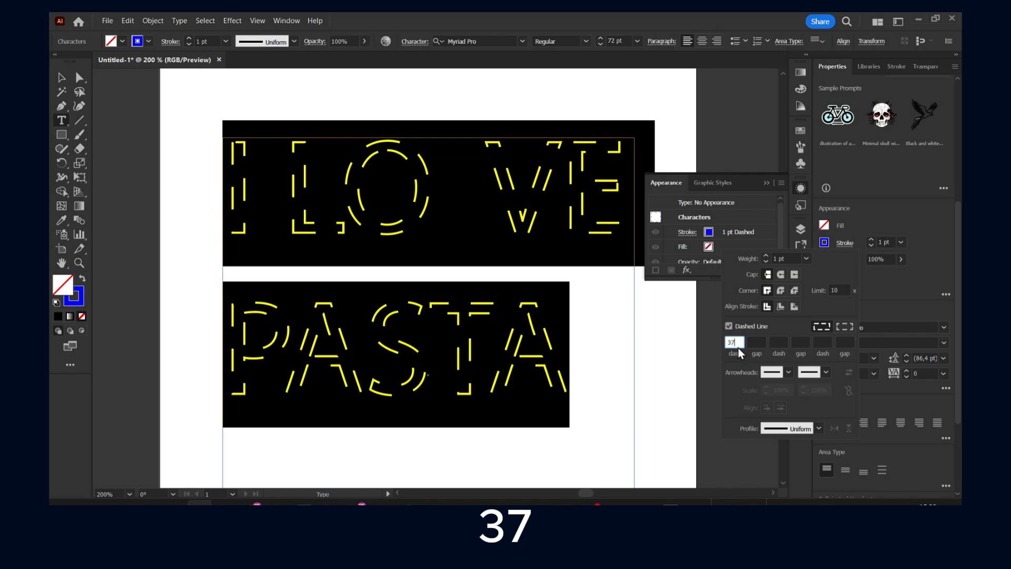
text(7)
key(Return)
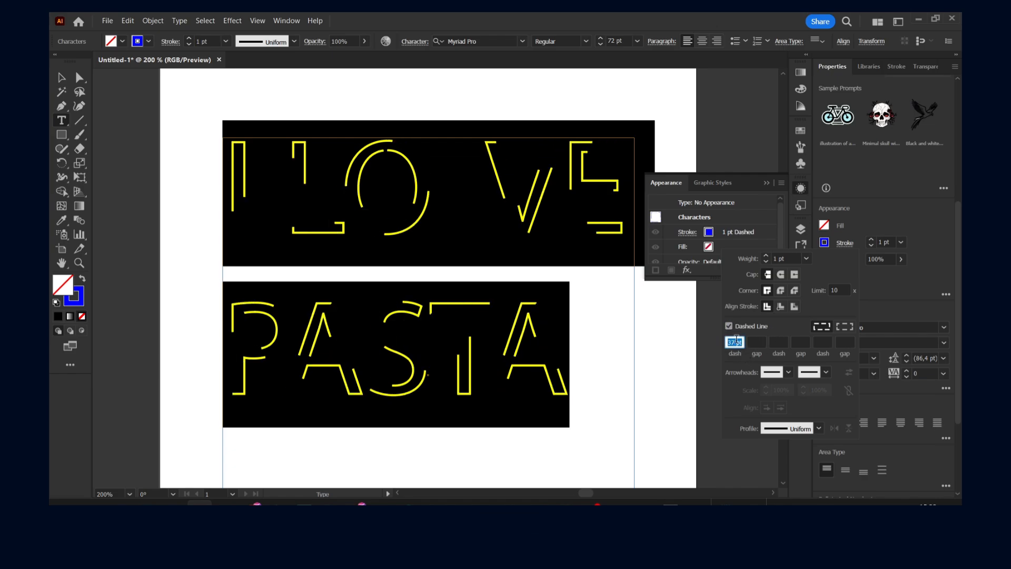
- Try thicker weights of 12 pt and 6 pt on the text's dashed stroke
click(837, 291)
click(806, 259)
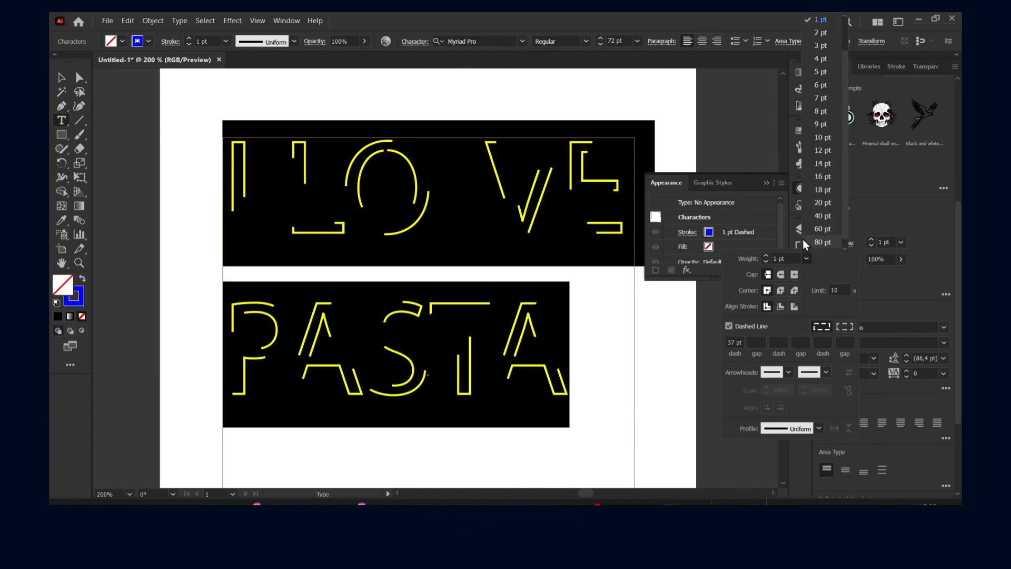
click(831, 146)
click(806, 259)
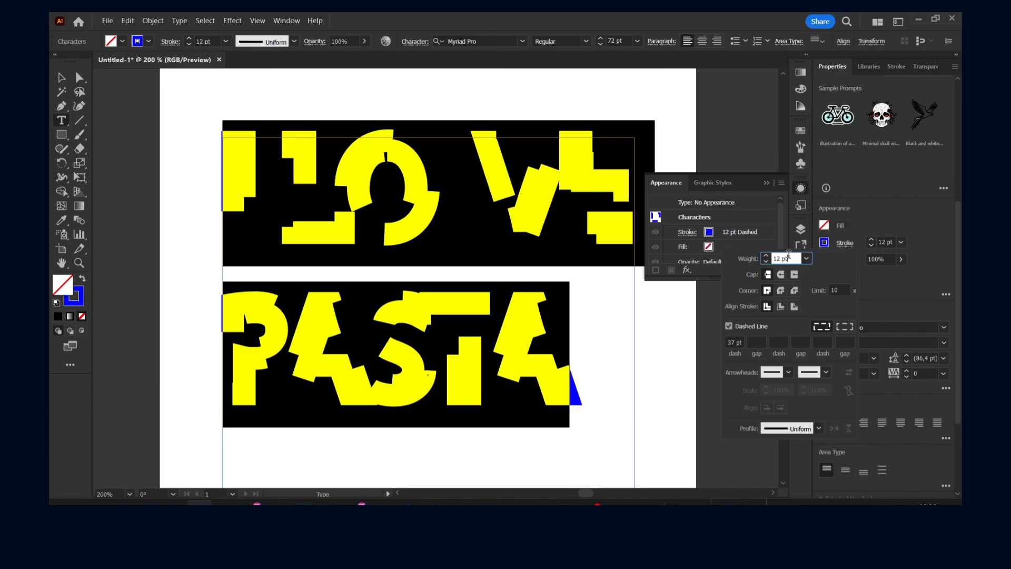
click(814, 126)
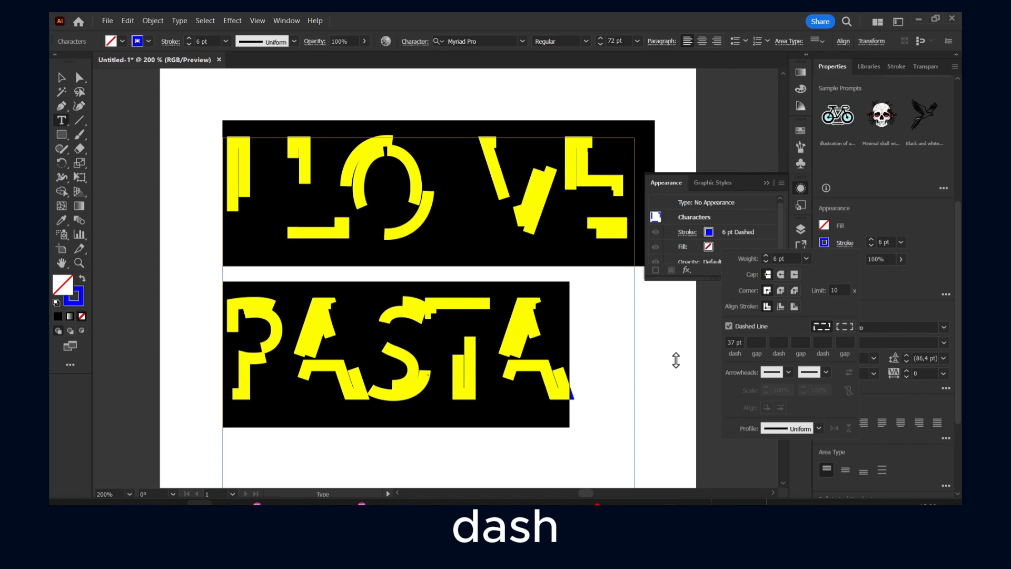
- Deselect the text to view the thick dashes and undo the last stroke weight changes
click(462, 266)
click(463, 254)
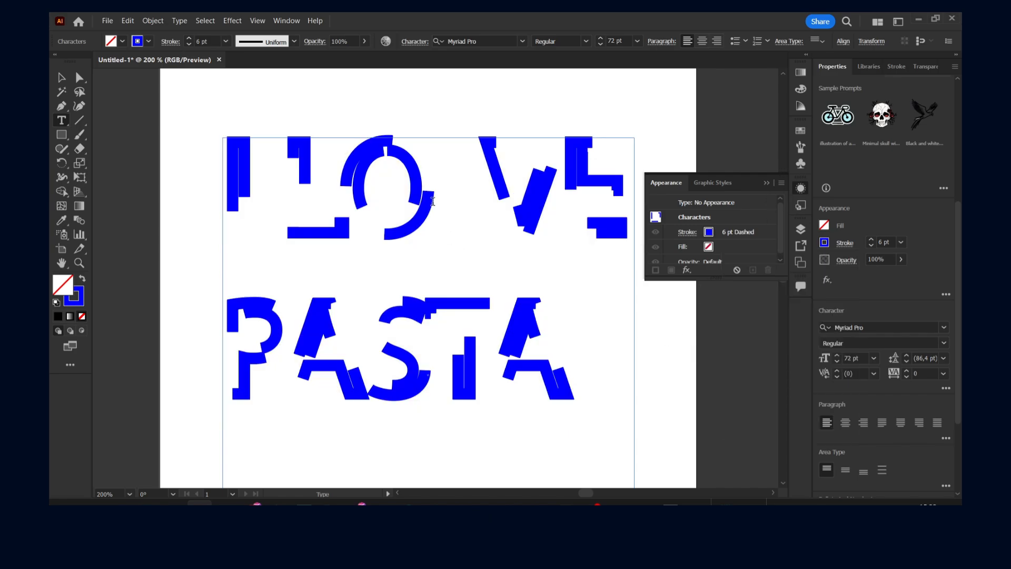
key(ctrl+z)
key(ctrl+z)
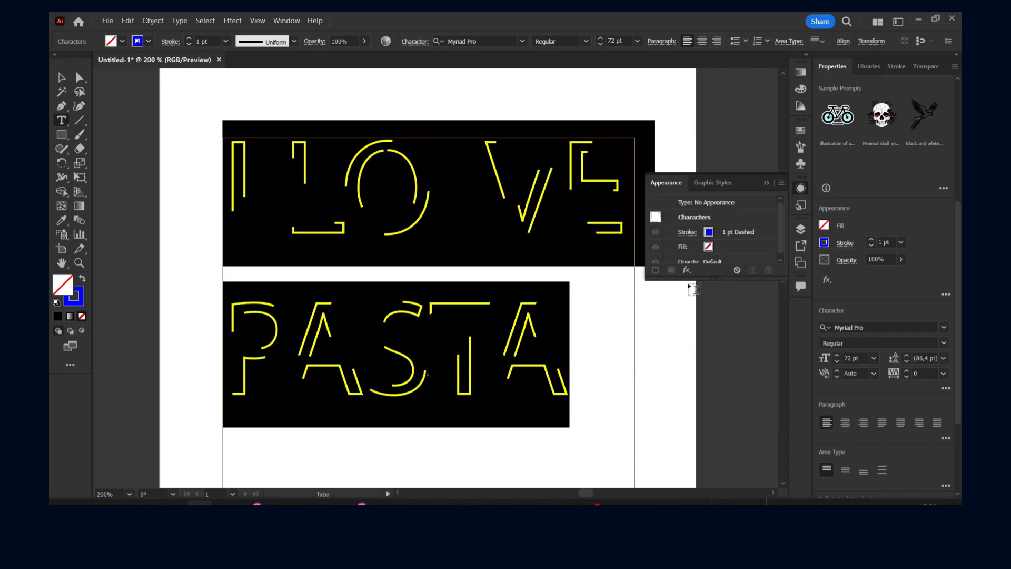
- View the blue dashed outline without the selection highlight and select all of the text again
click(430, 302)
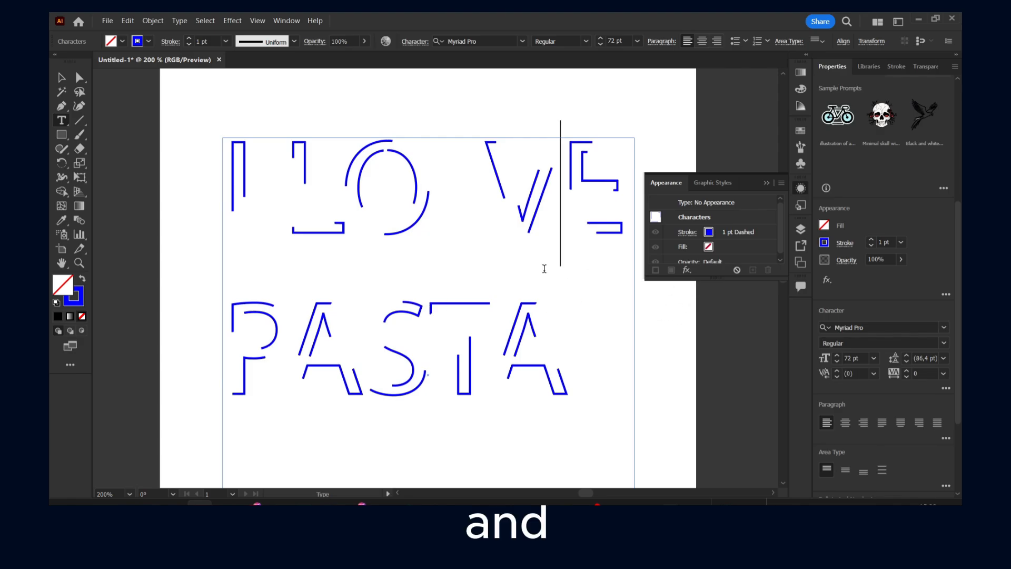
key(ctrl+a)
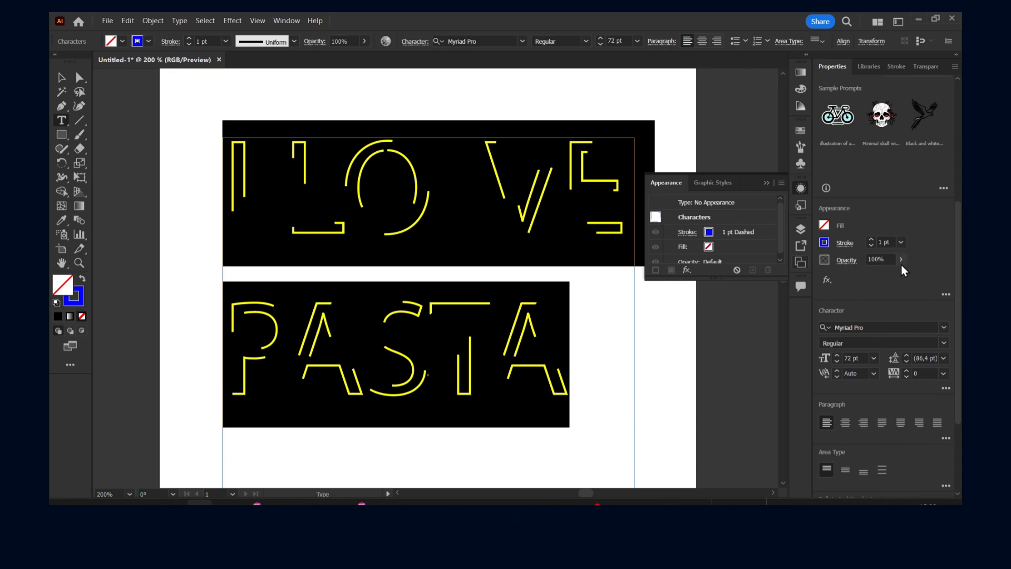
scroll(725, 245, down, 1)
scroll(725, 245, up, 1)
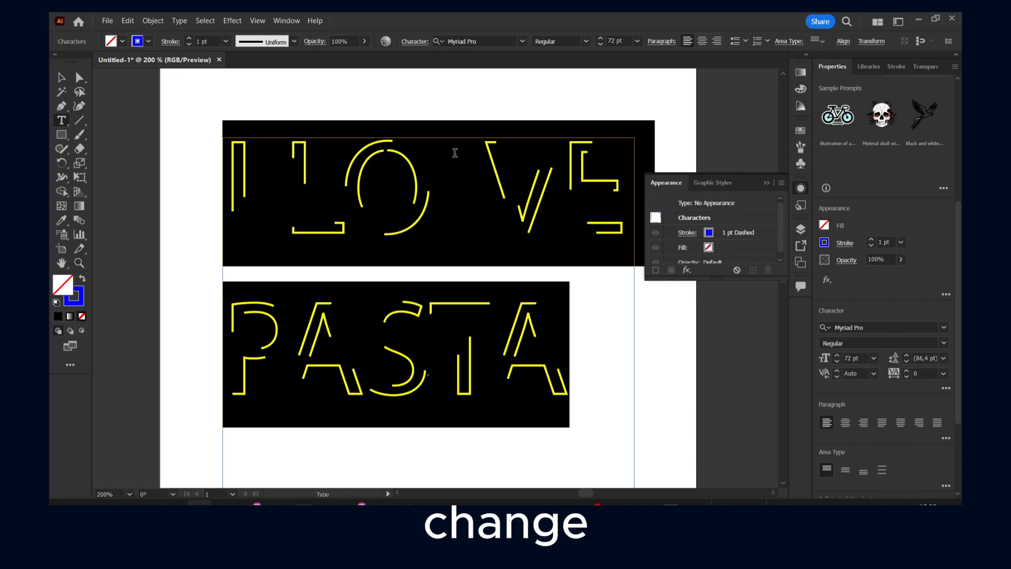
- Set the text's stroke weight to 3 pt, view it without the highlight, and select all of the text again
click(225, 41)
click(233, 119)
click(312, 208)
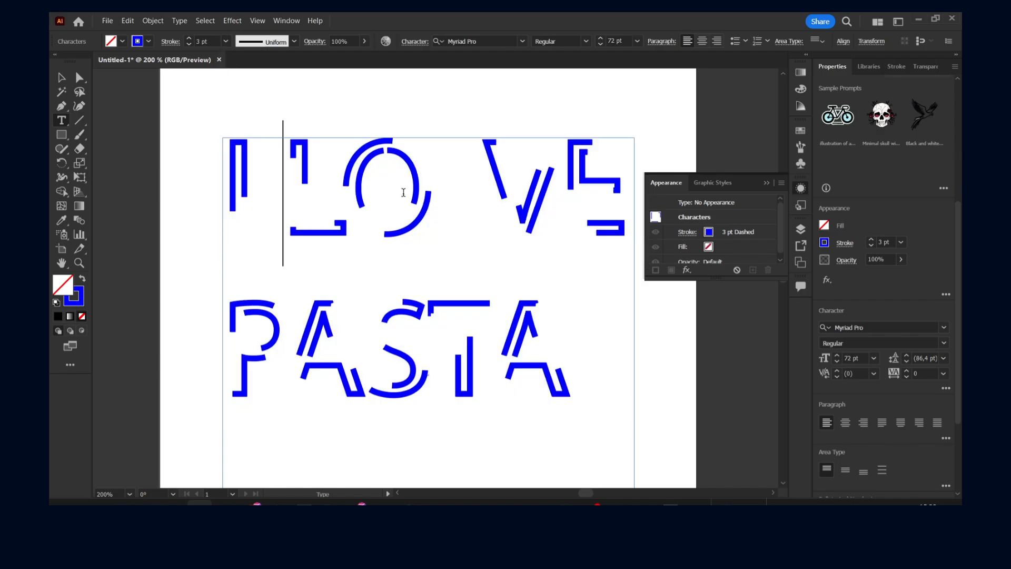
key(ctrl+a)
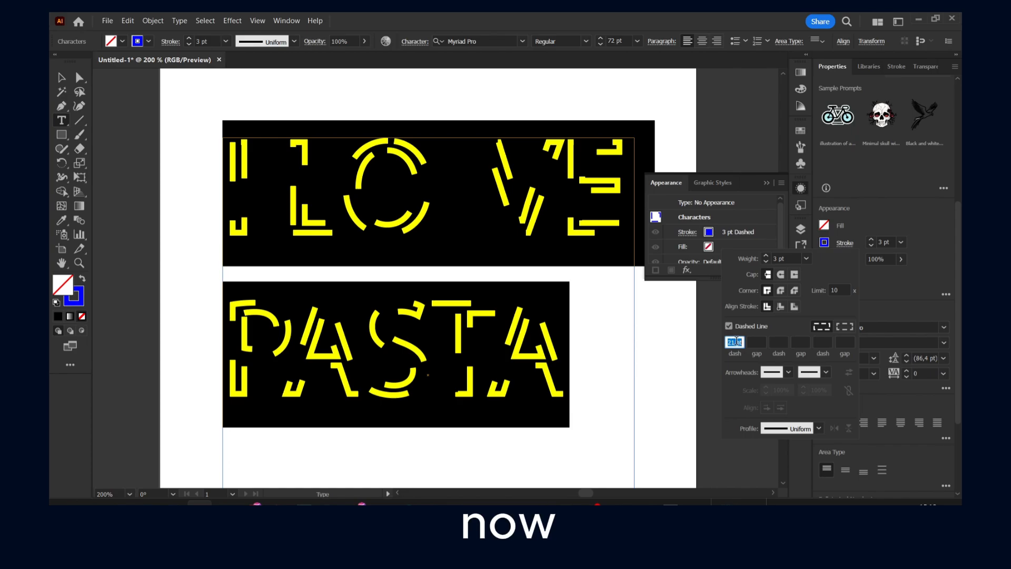
- Try progressively shorter dash lengths on the text's stroke, from 12 pt down to 0 pt
scroll(736, 341, down, 3)
scroll(737, 342, down, 14)
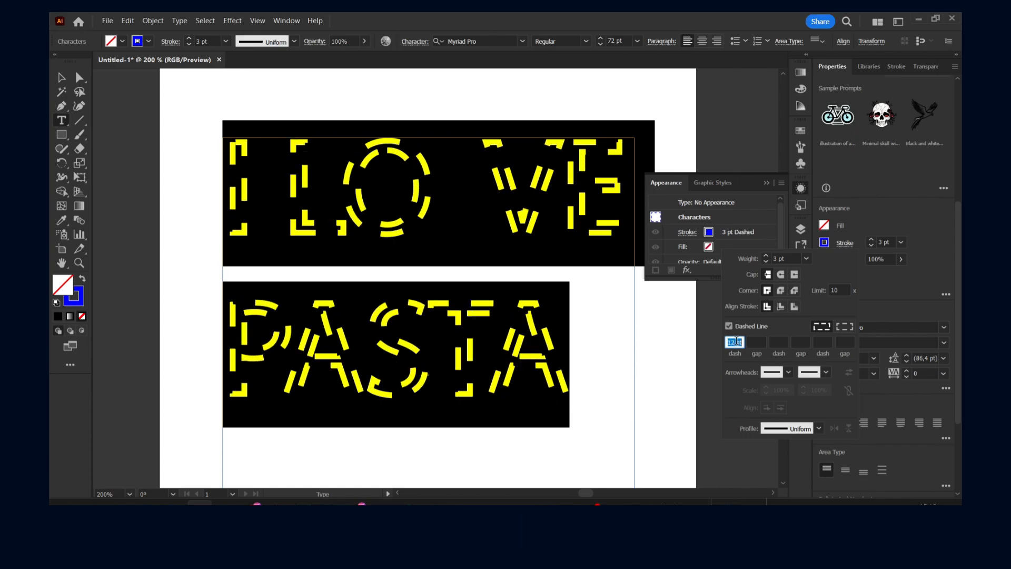
key(Down)
key(Down)
key(Down)
key(Down)
key(Up)
key(Up)
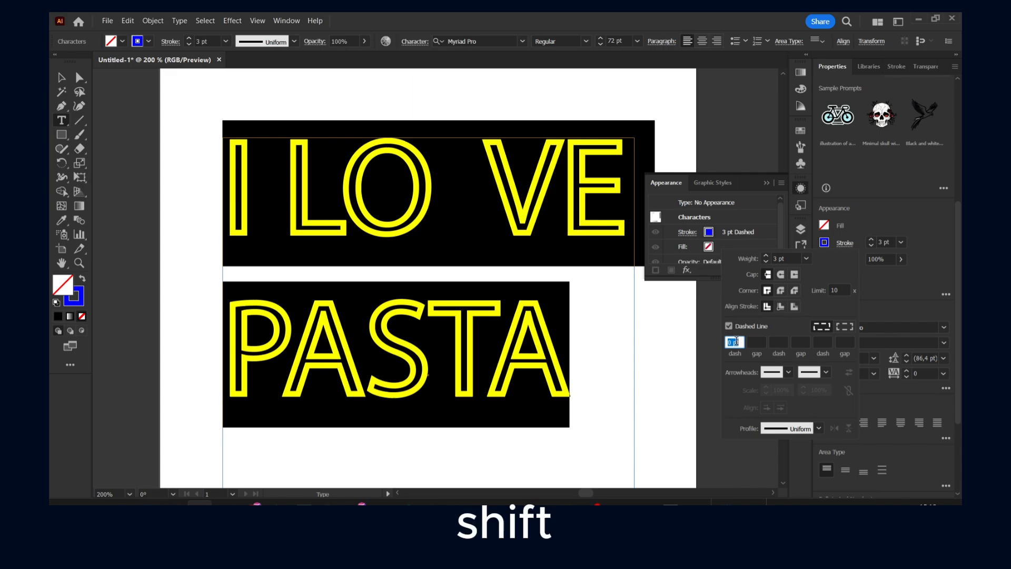
- Try a 20 pt dash length in larger increments and bring the dashes back to 9 pt
key(shift+Up)
key(shift+Up)
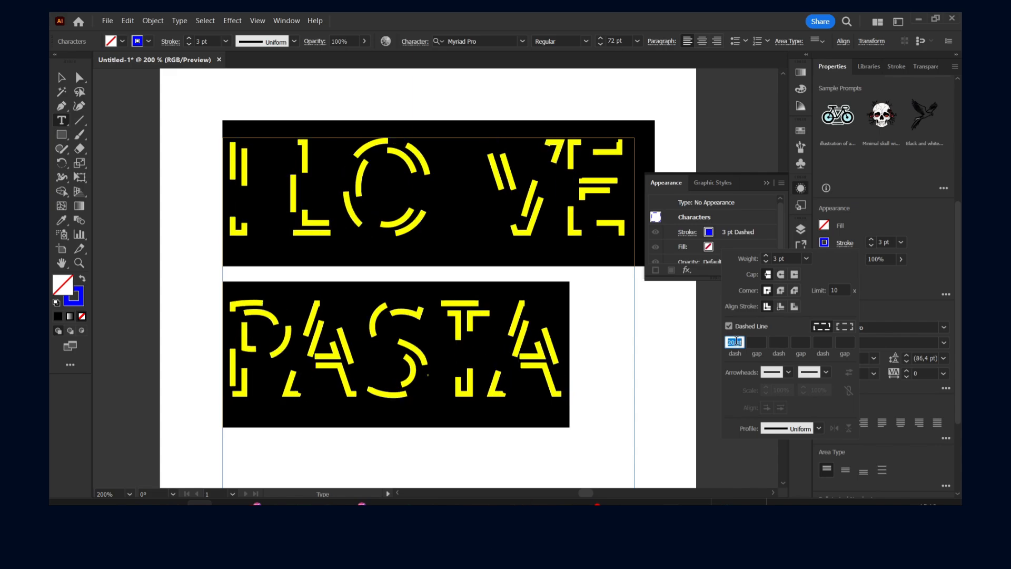
key(shift+Down)
key(shift+Down)
key(shift+Up)
key(Down)
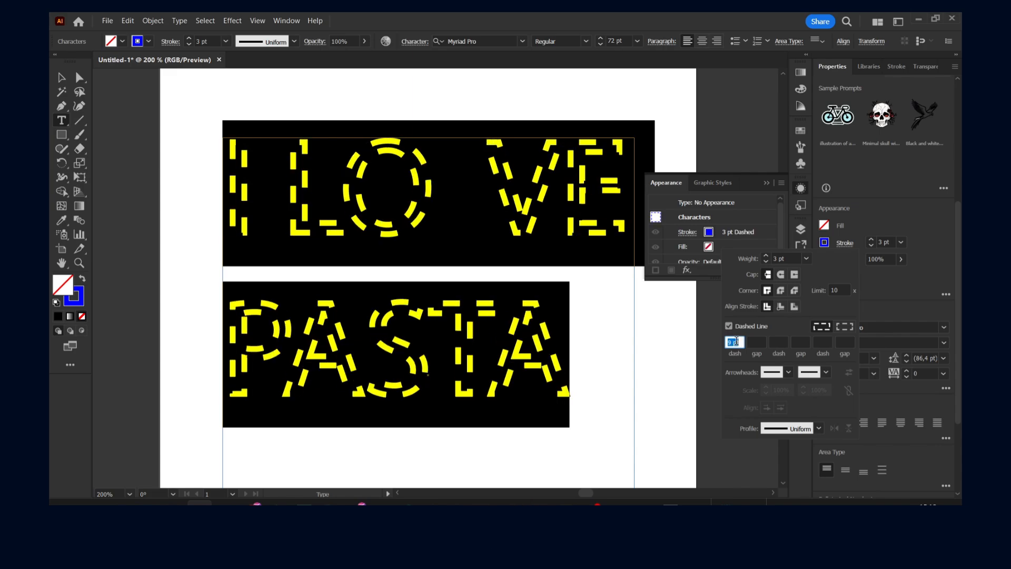
- Fine-tune the dash length in 1 pt increments and apply a value slightly below 9 pt
key(Down)
key(Down)
key(Down)
key(Up)
key(Up)
key(Up)
key(Up)
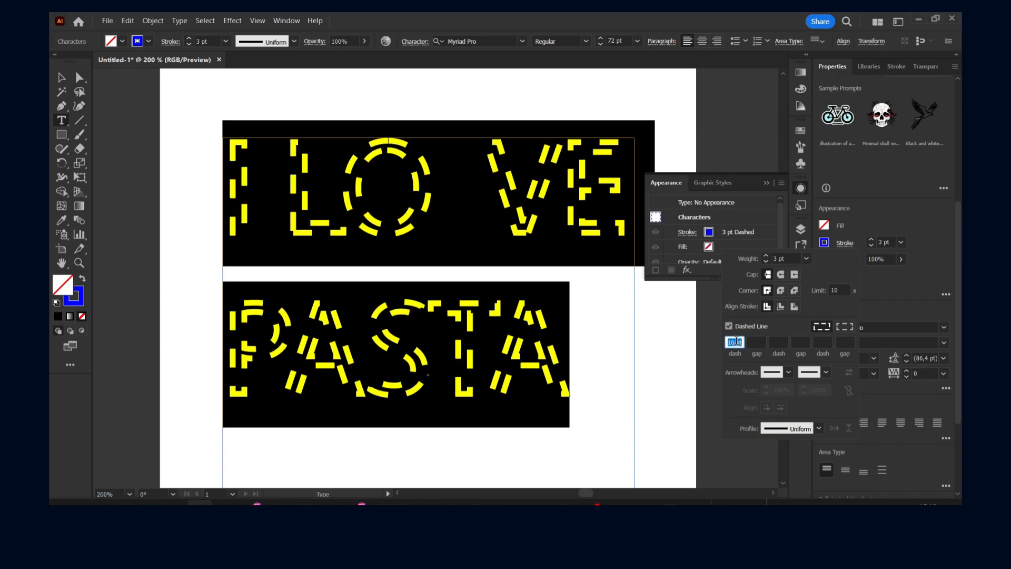
key(Down)
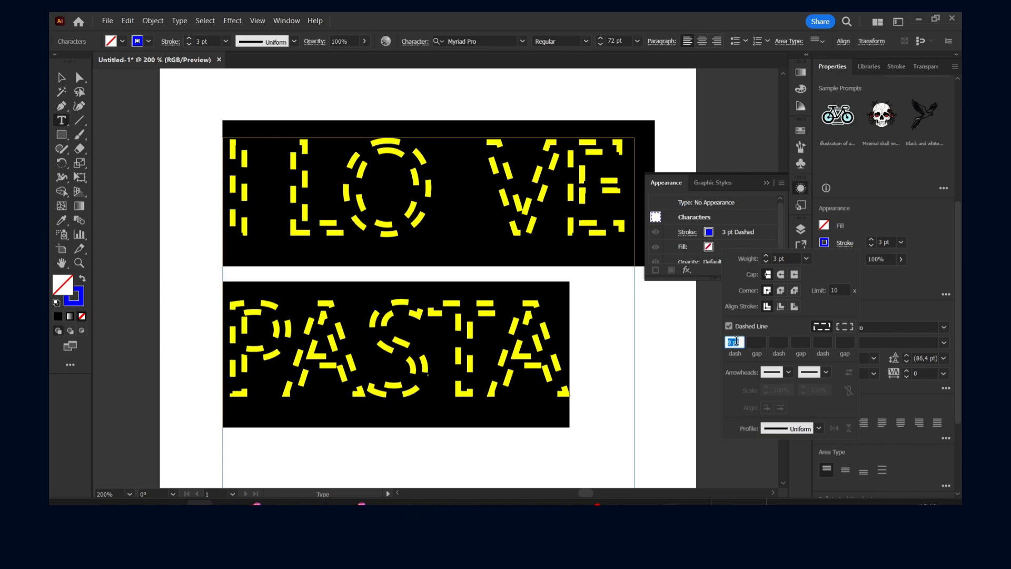
key(Down)
key(Down)
key(Return)
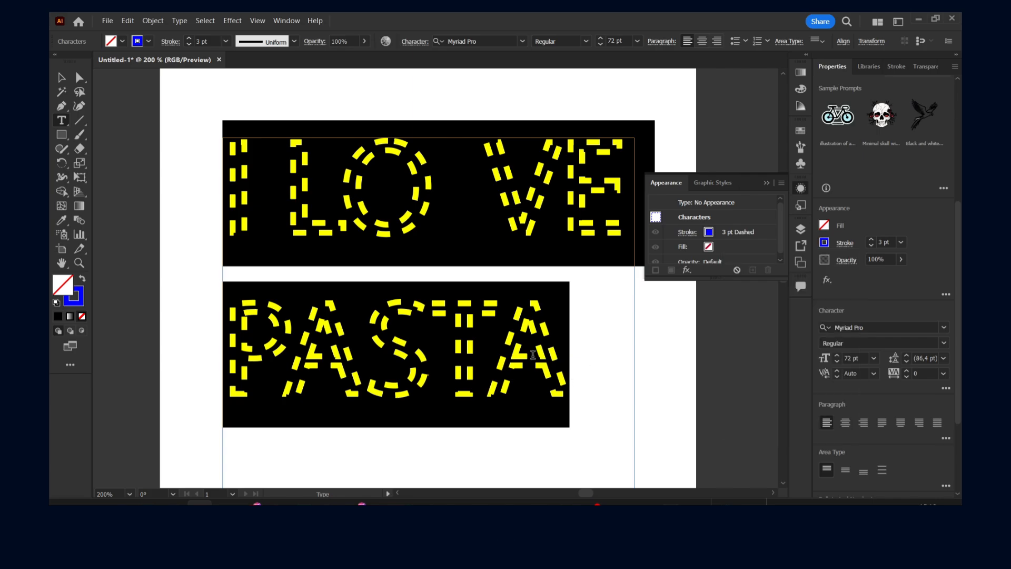
- Leave text editing and move the dashed text object slightly up and to the left on the artboard
click(594, 356)
click(62, 78)
drag(295, 170, 201, 177)
- Delete everything after the first letter I from the text and finish editing it
drag(261, 190, 445, 170)
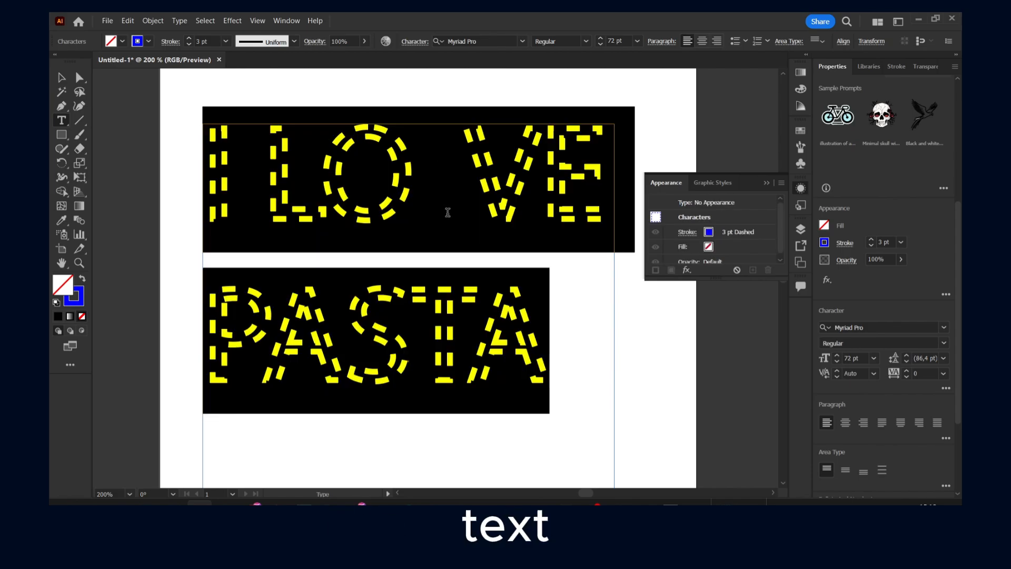
drag(263, 169, 569, 350)
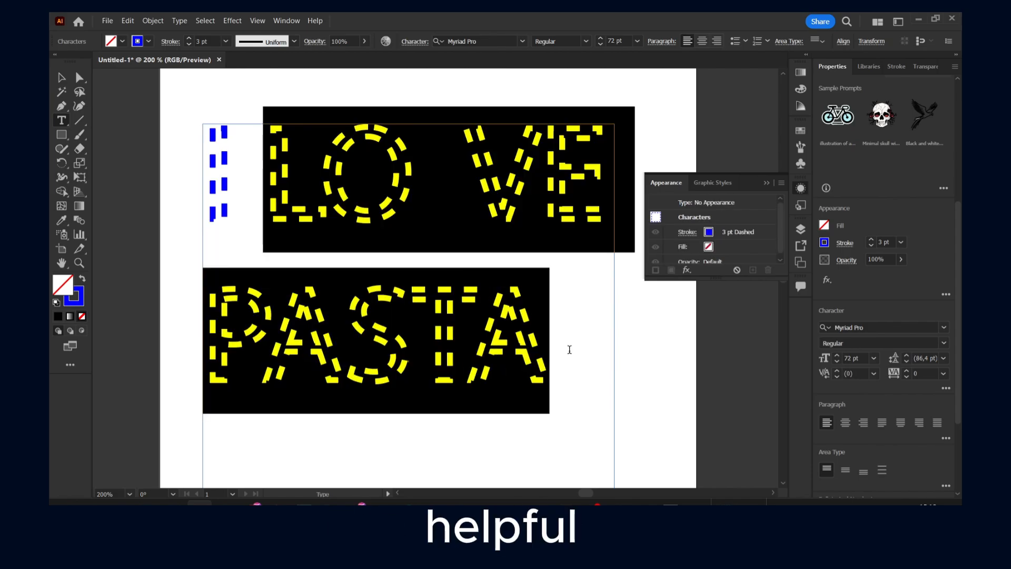
key(BackSpace)
click(235, 167)
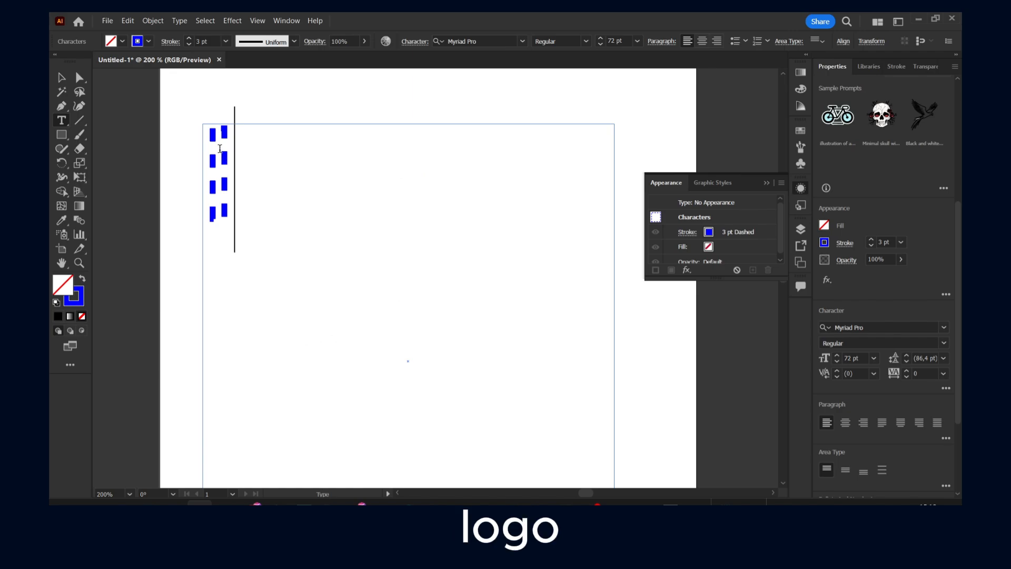
double_click(220, 165)
key(BackSpace)
key(Escape)
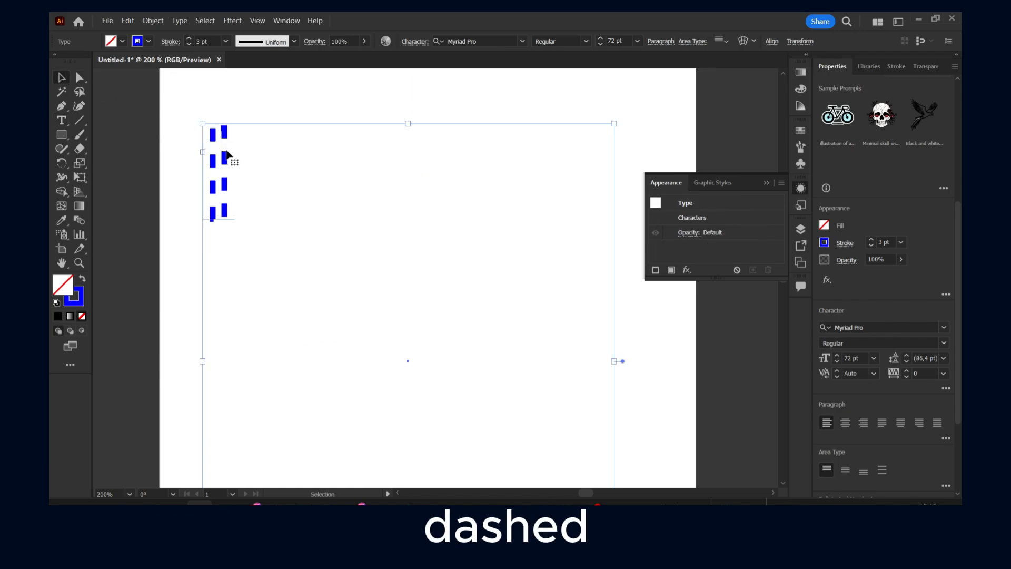
- Move the remaining letter I slightly upward and expand its object and fill
drag(255, 165, 257, 149)
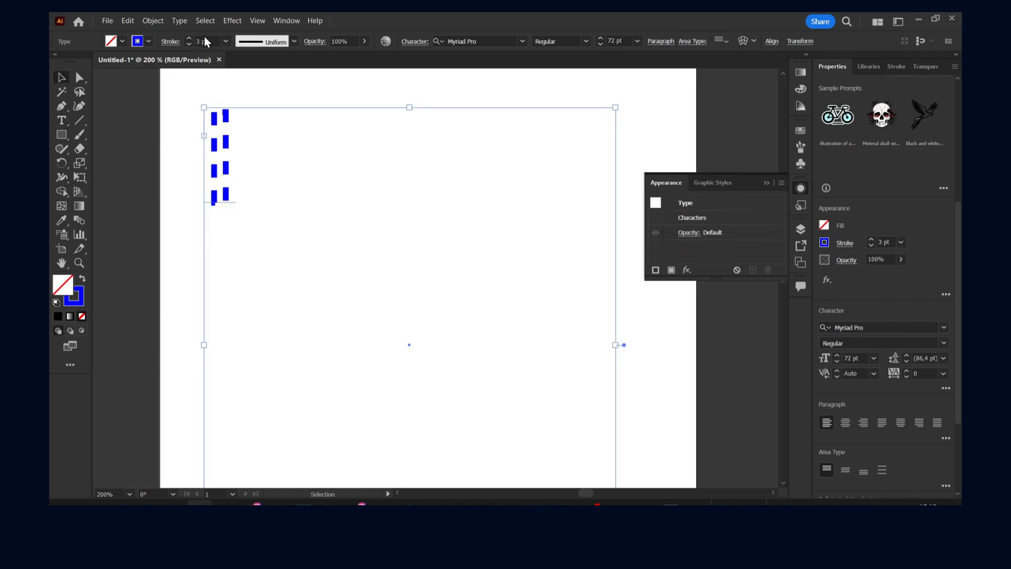
click(205, 21)
mouse_move(152, 21)
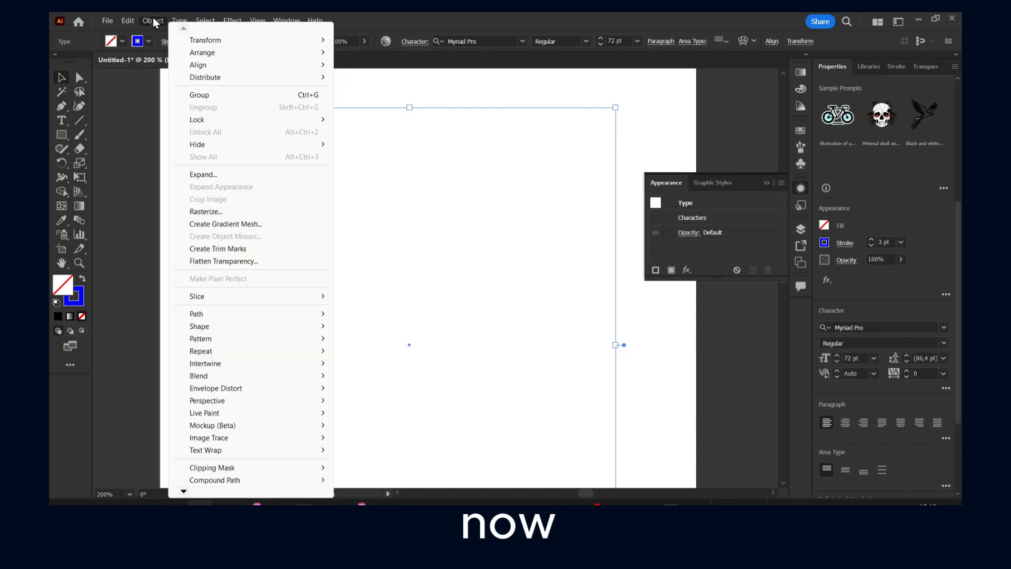
click(248, 175)
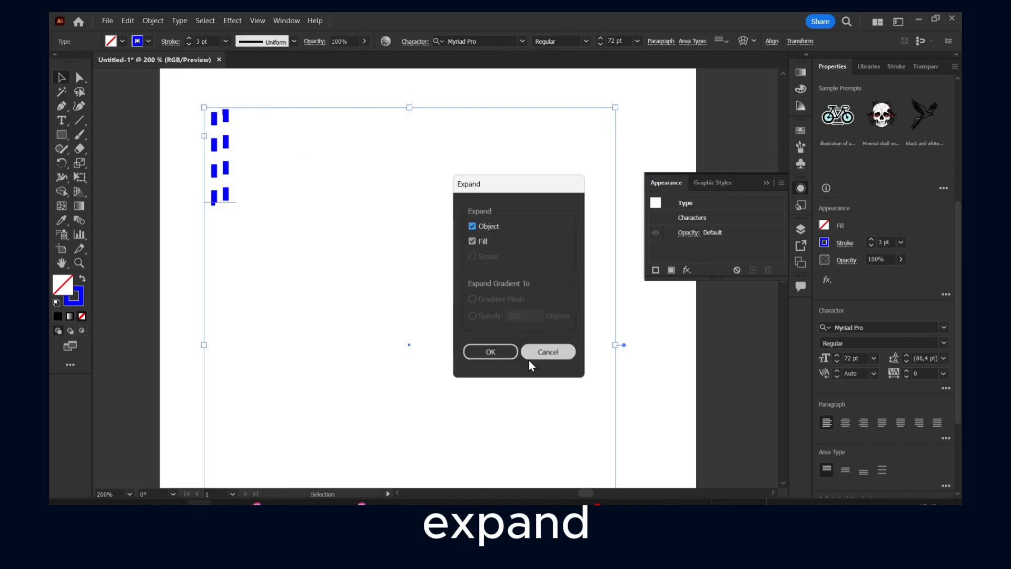
click(496, 354)
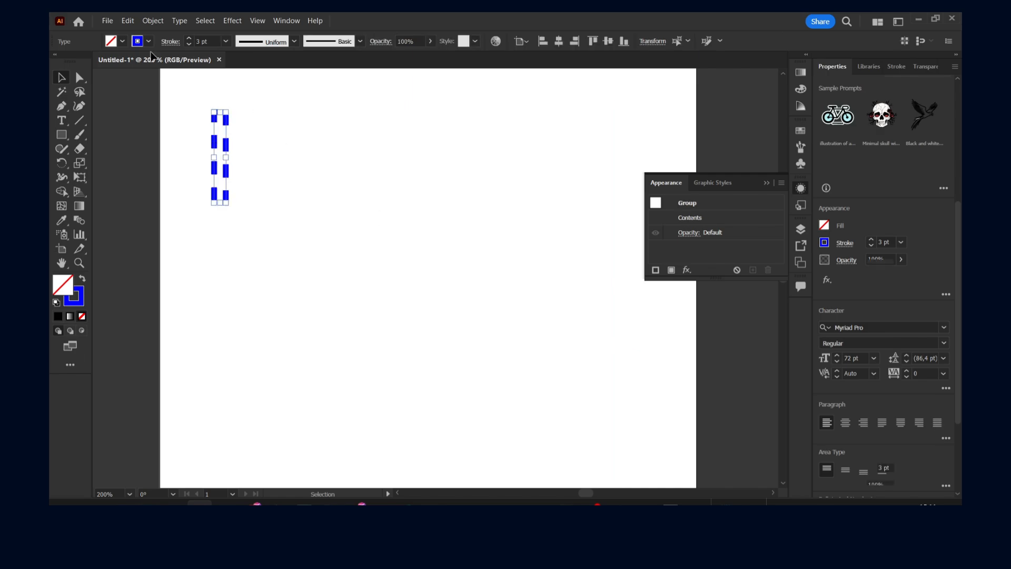
- Stretch the expanded letter I into a wide dashed rectangle and reduce its height to a thin horizontal strip
click(130, 24)
click(150, 22)
drag(217, 146, 285, 185)
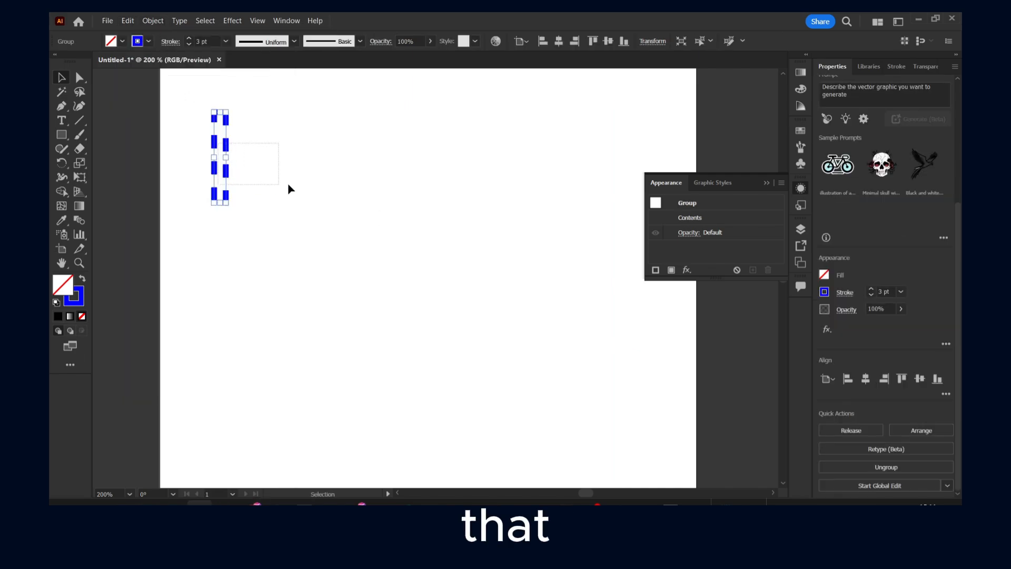
drag(226, 157, 467, 157)
click(145, 18)
click(145, 16)
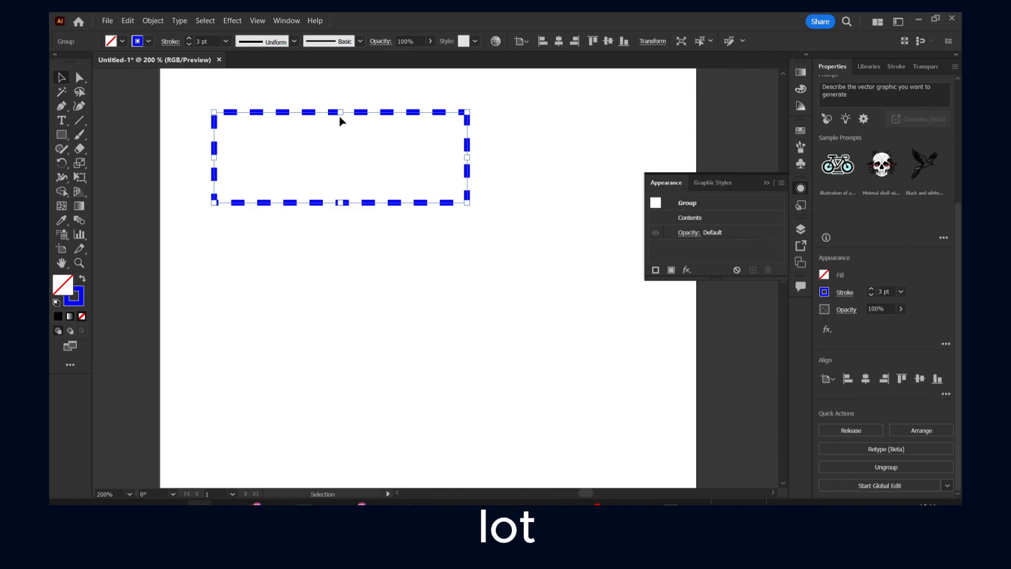
click(342, 119)
click(344, 117)
drag(346, 117, 309, 276)
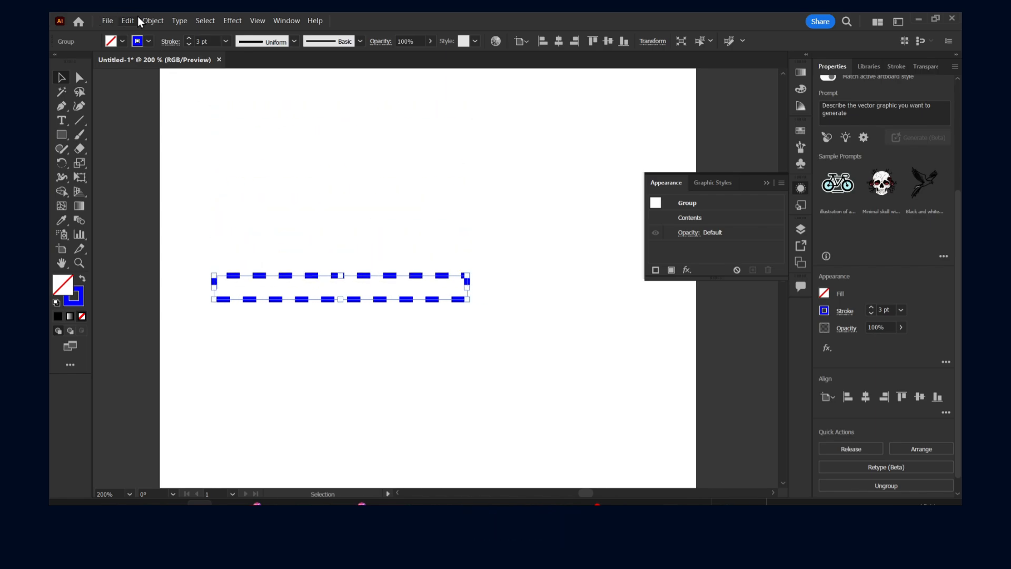
- Try to join the paths of the dashed strip
click(152, 20)
mouse_move(249, 316)
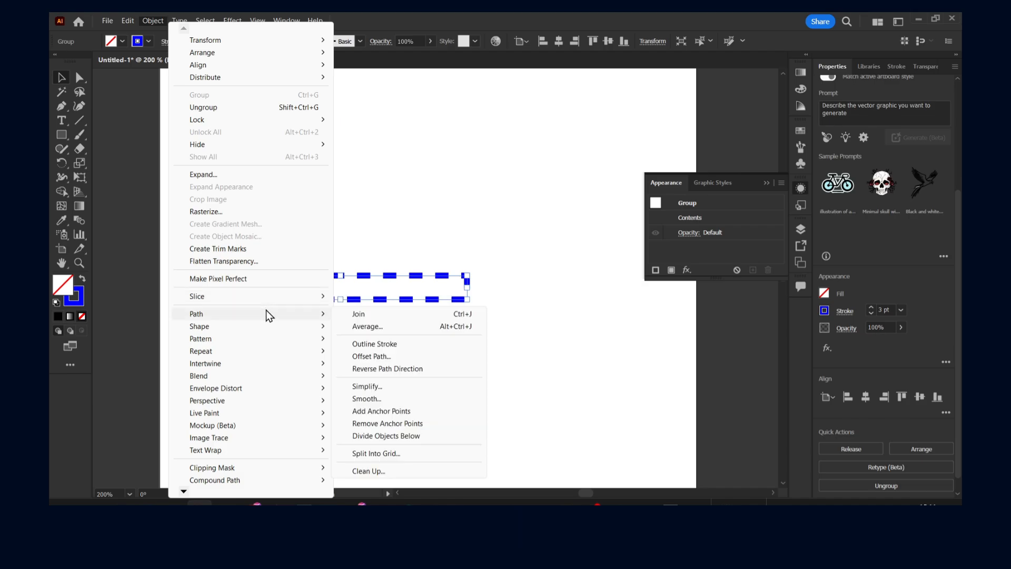
click(342, 314)
click(622, 286)
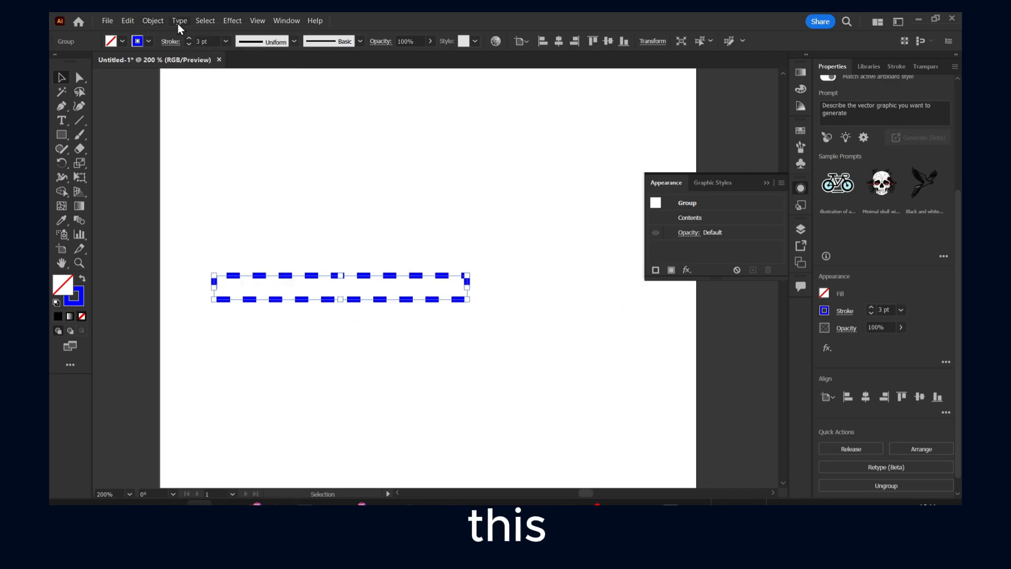
click(153, 21)
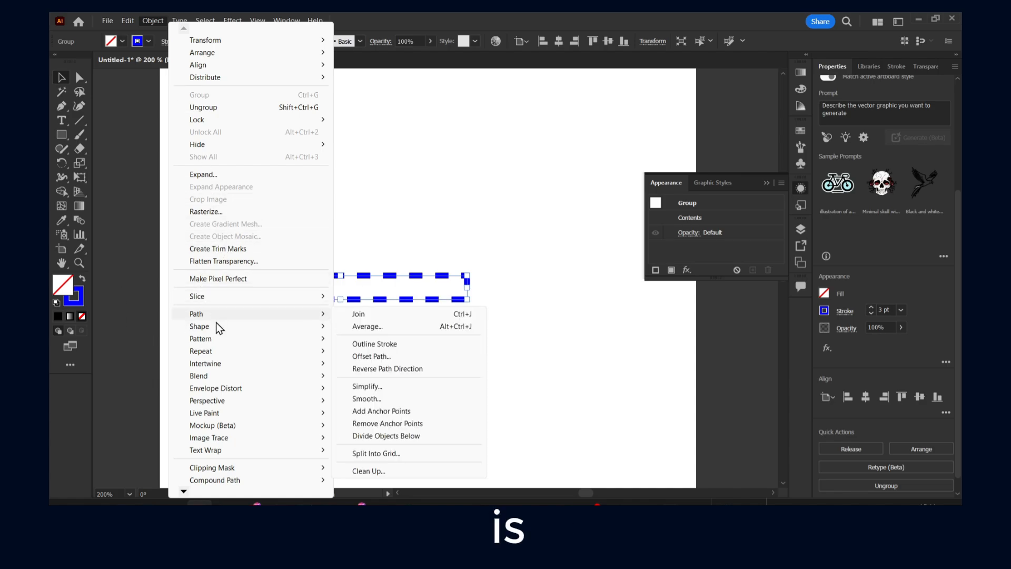
click(358, 314)
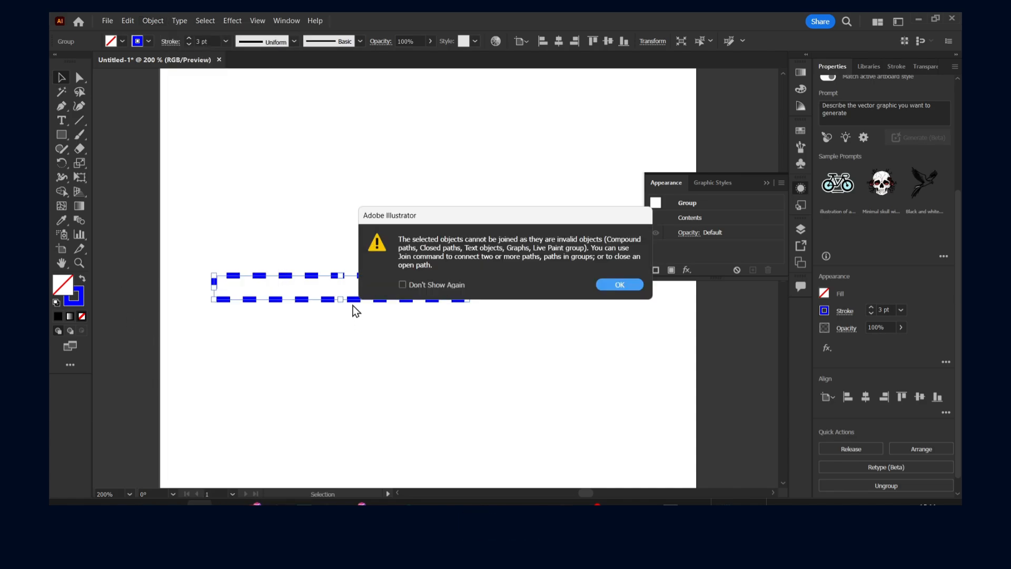
click(616, 286)
click(152, 21)
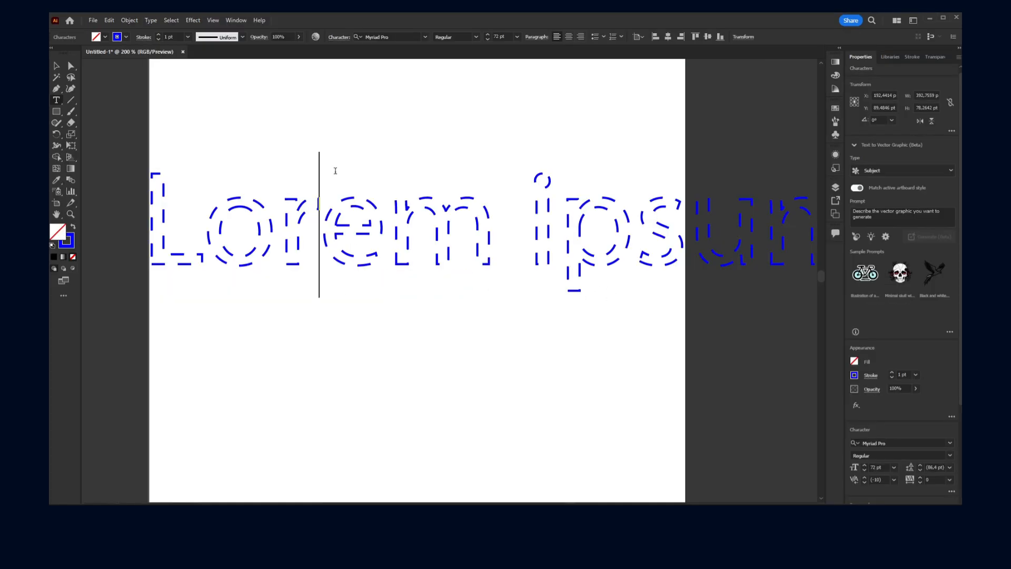
click(314, 211)
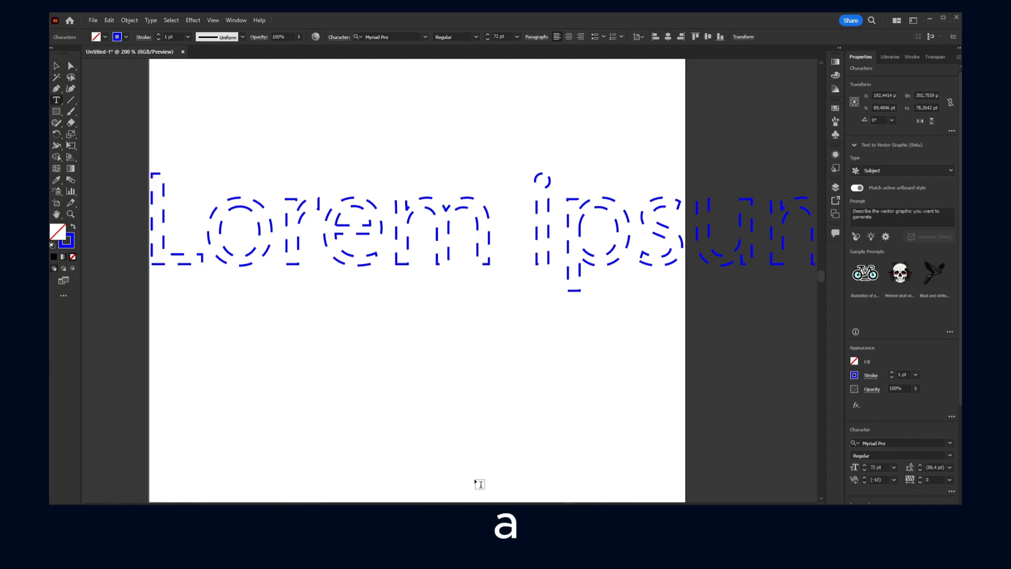
click(484, 516)
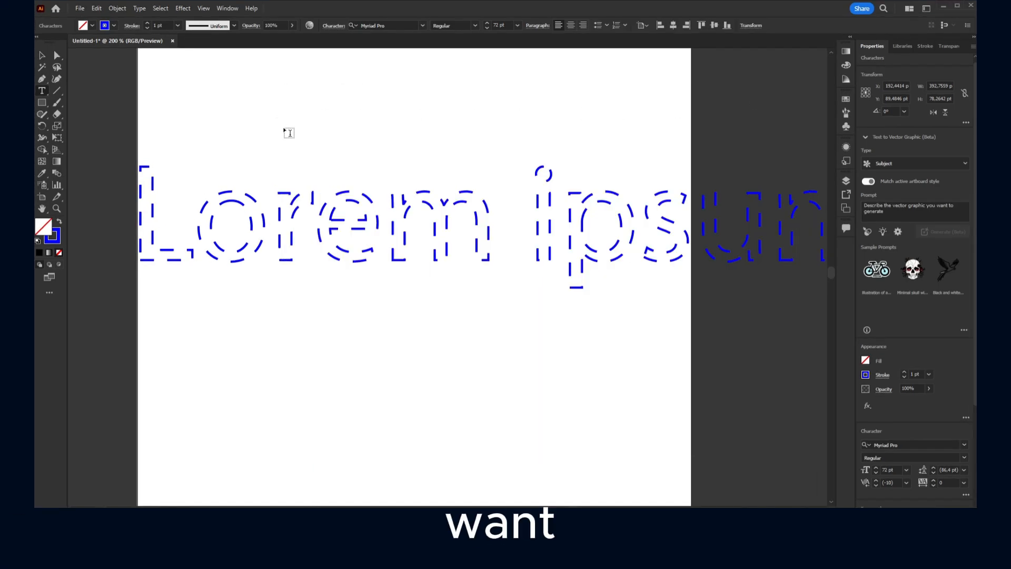
- Select all the dashed Lorem ipsum characters and check which type commands are available for them
click(311, 221)
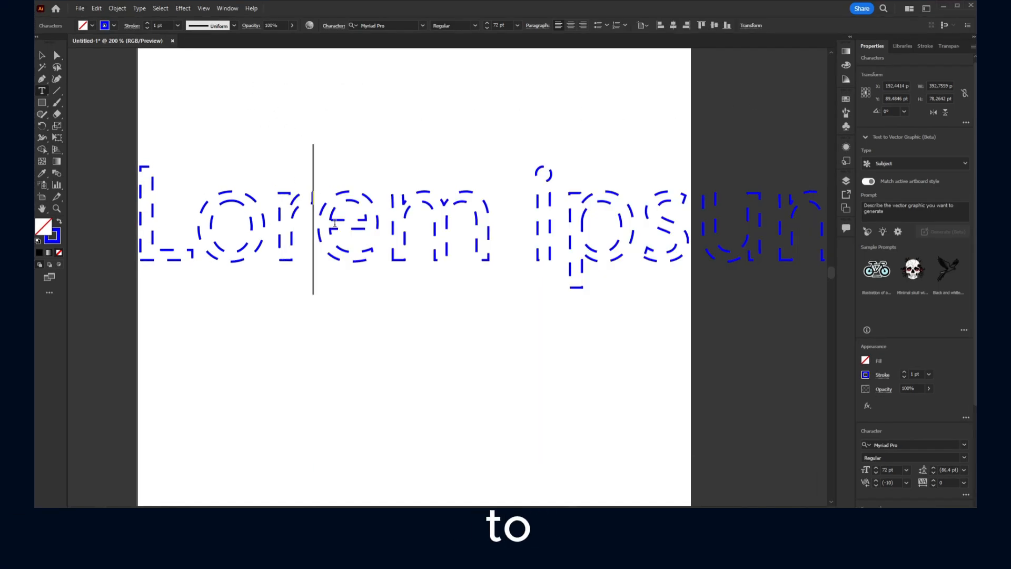
key(ctrl+a)
click(140, 8)
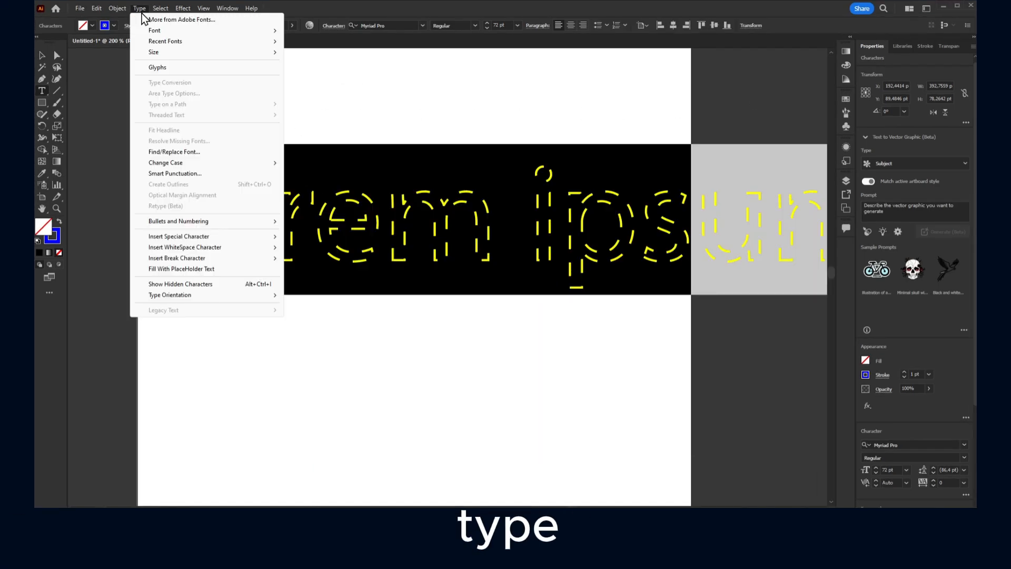
click(381, 195)
triple_click(379, 192)
click(379, 193)
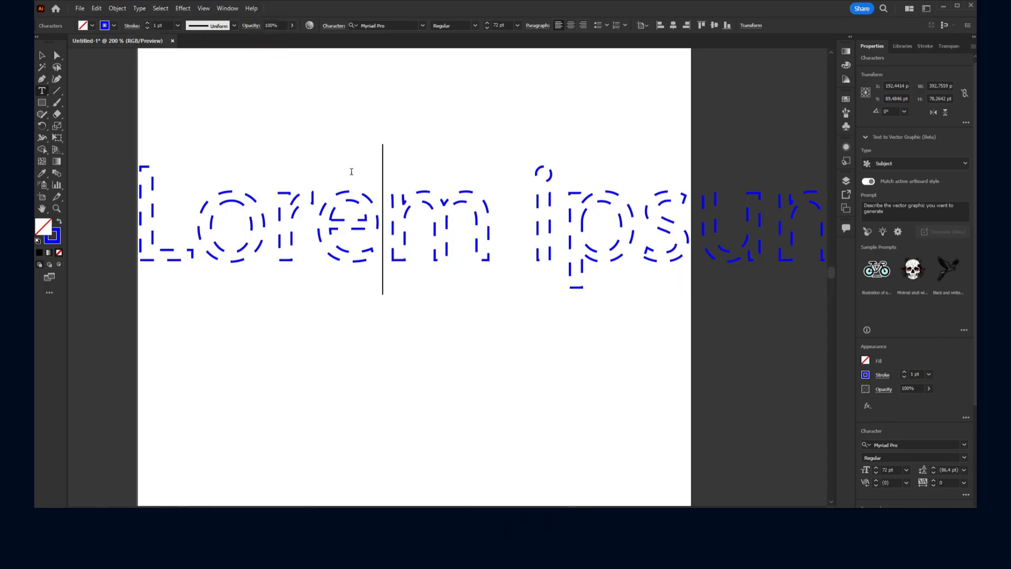
- Draw two area type frames, about 133 by 43 pt above the dashed text and about 122 by 57 pt below it
click(332, 127)
click(41, 92)
drag(201, 85, 456, 168)
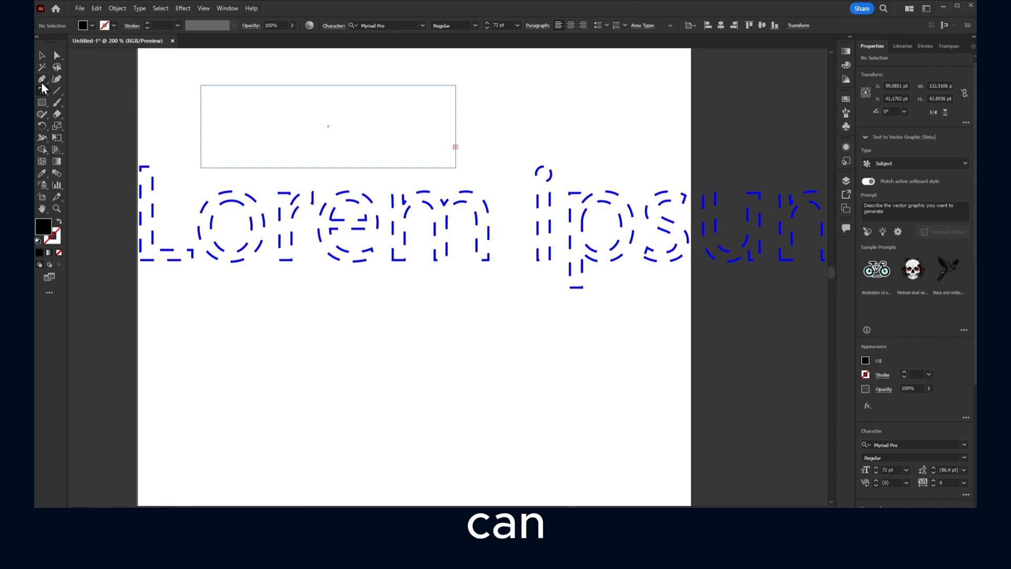
key(Escape)
click(53, 97)
drag(258, 325, 492, 435)
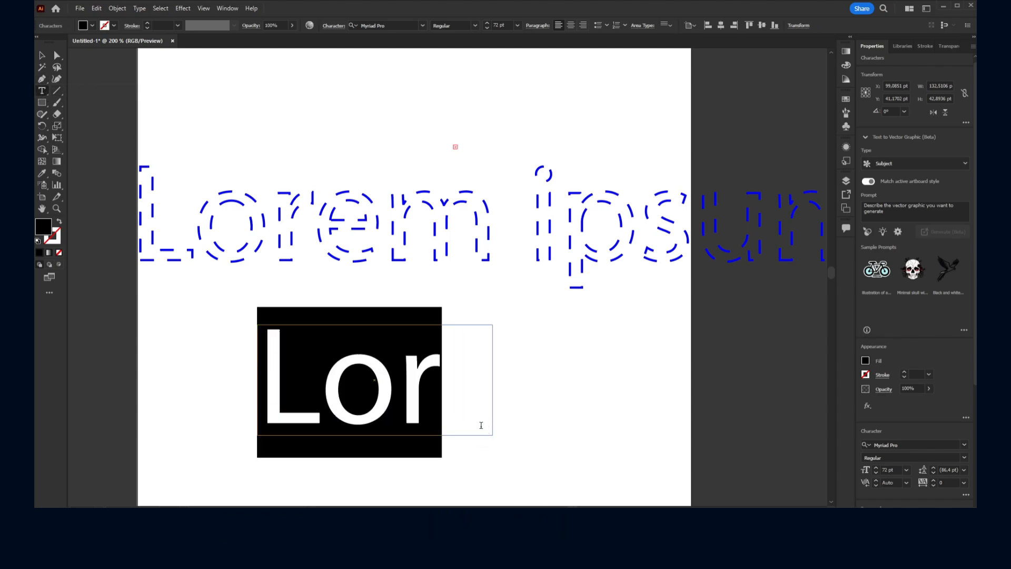
- Select all the text in the lower Lor frame and check which type commands are available for it
click(400, 359)
key(ctrl+a)
click(140, 8)
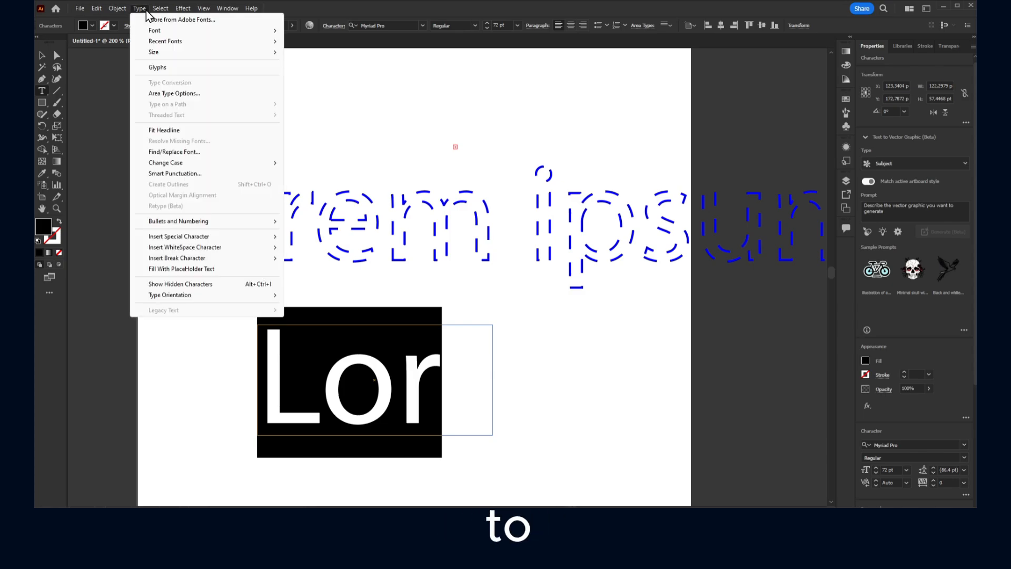
mouse_move(157, 9)
key(Escape)
- Scale the dashed Lorem ipsum text object down to about 190 by 42 pt and place it above the Lor text
click(288, 211)
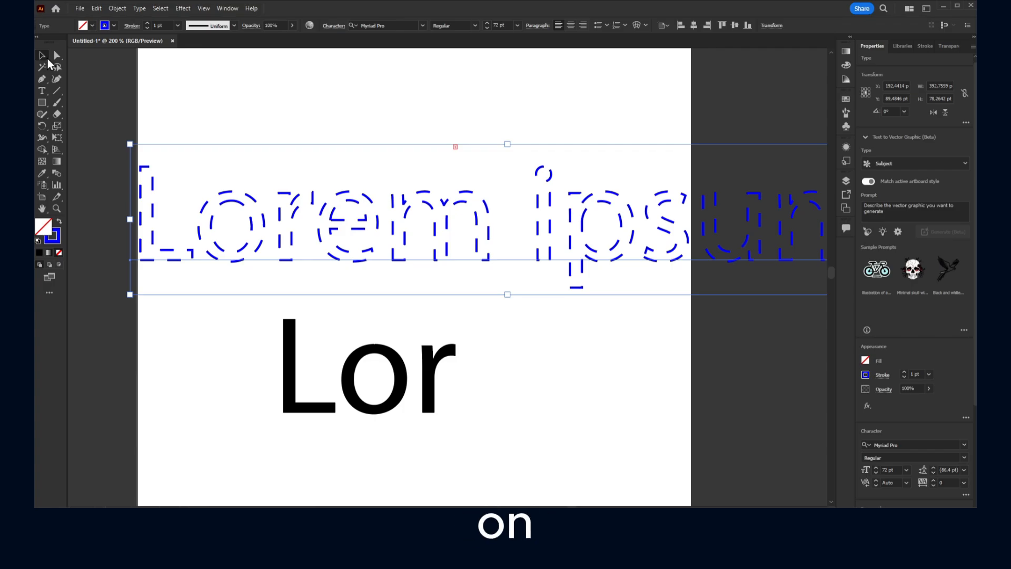
click(42, 55)
drag(284, 195, 321, 168)
drag(168, 115, 559, 168)
drag(653, 209, 301, 198)
drag(391, 158, 390, 174)
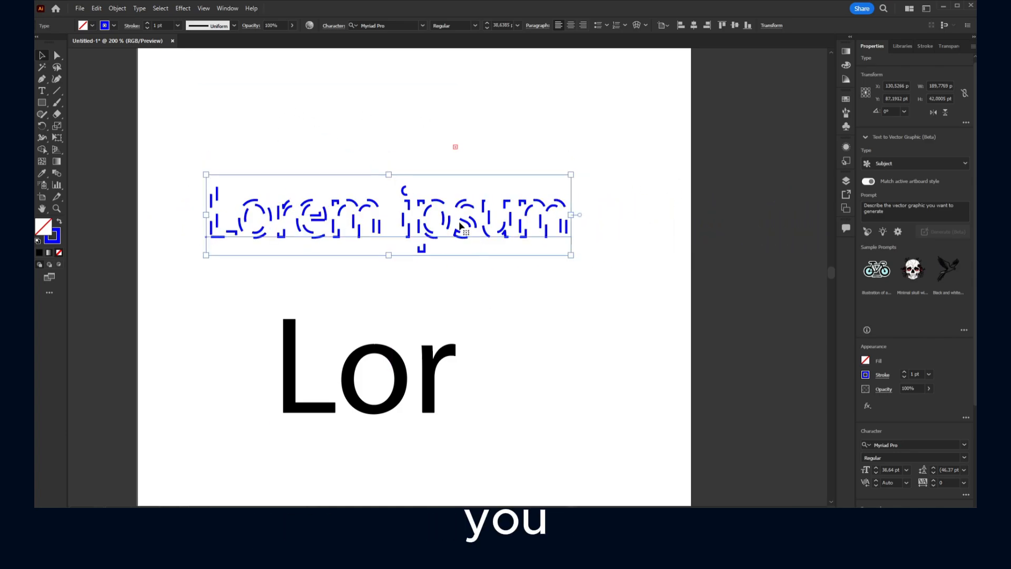
- Try longer and shorter dash lengths on the stroke of all the Lorem ipsum text, settling on shorter dashes
triple_click(460, 221)
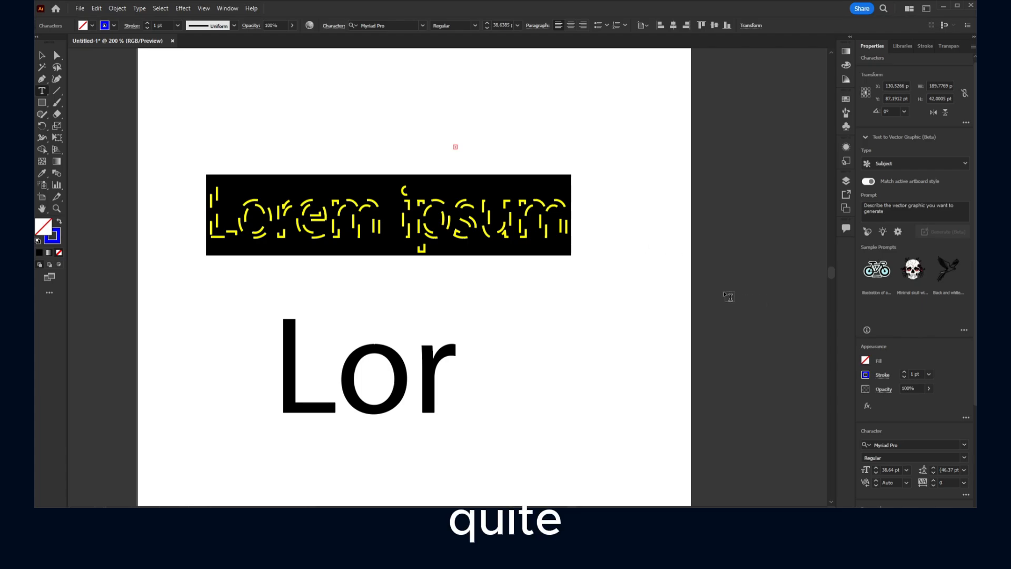
click(528, 218)
key(ctrl+a)
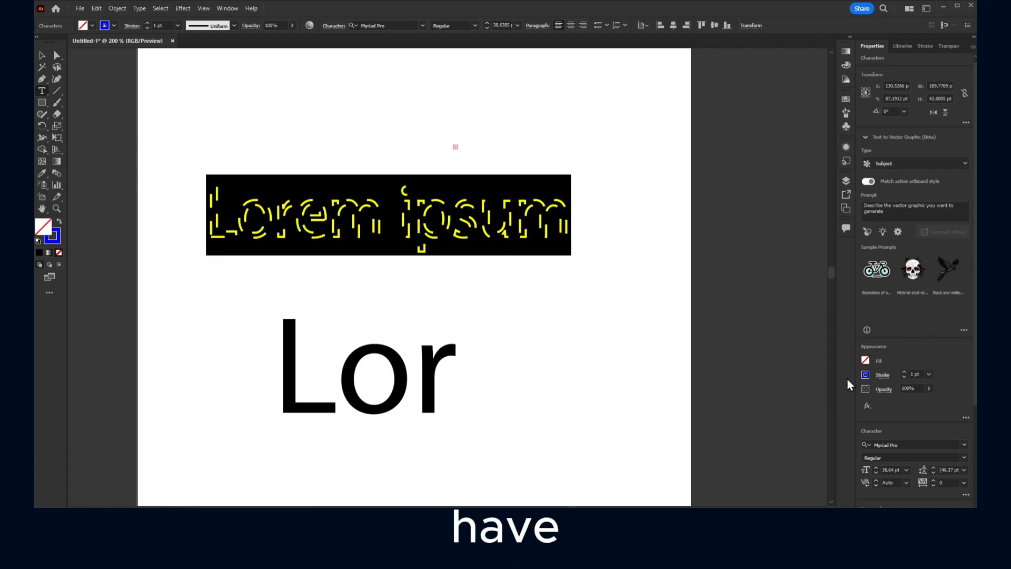
click(883, 375)
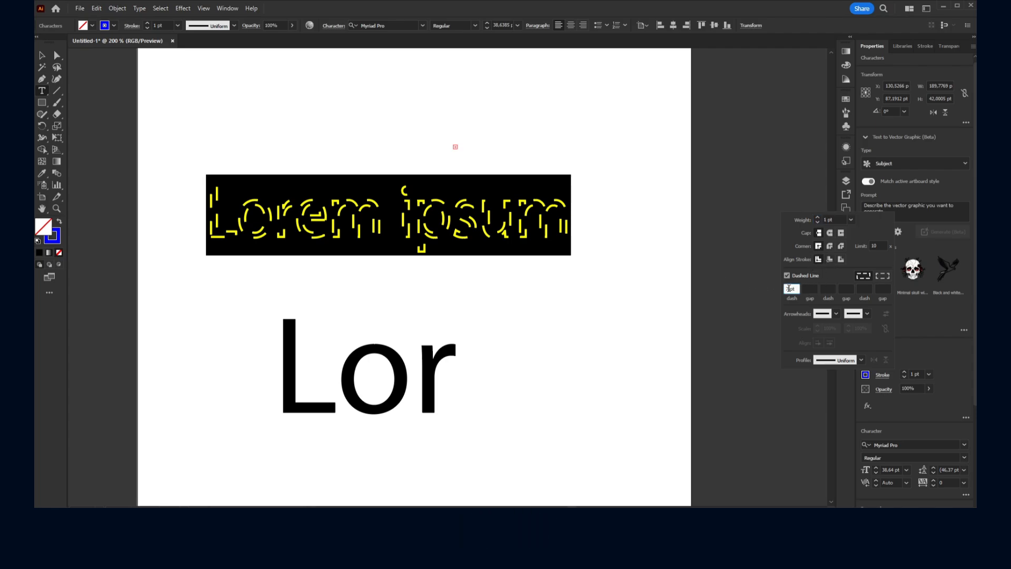
key(Up)
key(Up)
key(Up)
key(Up)
key(Up)
key(Up)
key(Up)
key(Up)
key(Up)
key(Up)
key(Up)
key(Up)
key(Up)
key(Up)
key(Up)
key(Up)
key(Up)
key(Up)
key(Up)
key(Up)
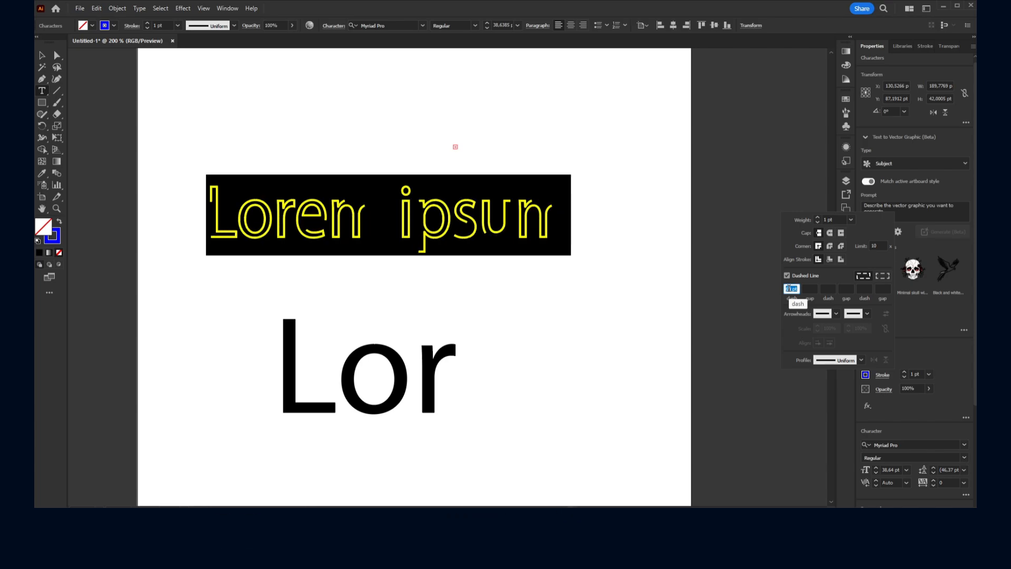
key(Down)
key(Down)
key(Down)
key(Down)
key(Down)
key(Down)
key(Down)
key(Down)
key(Down)
key(Down)
key(Down)
key(Down)
key(Down)
key(Down)
key(Down)
key(Down)
key(Down)
key(Down)
key(Down)
key(Down)
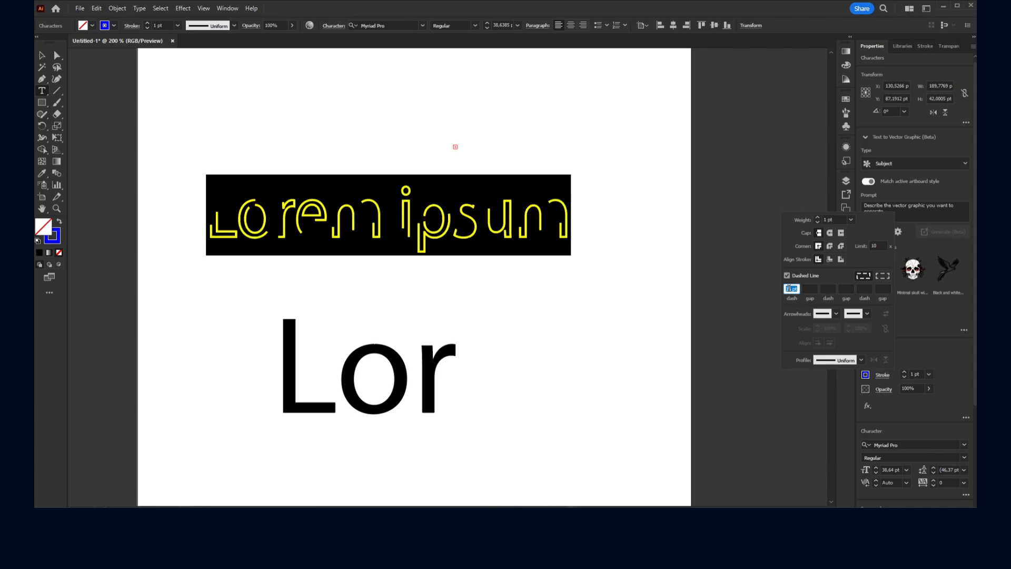
key(Down)
key(Down)
key(Down)
key(Down)
key(Down)
key(Down)
key(Down)
key(Down)
key(Down)
key(Down)
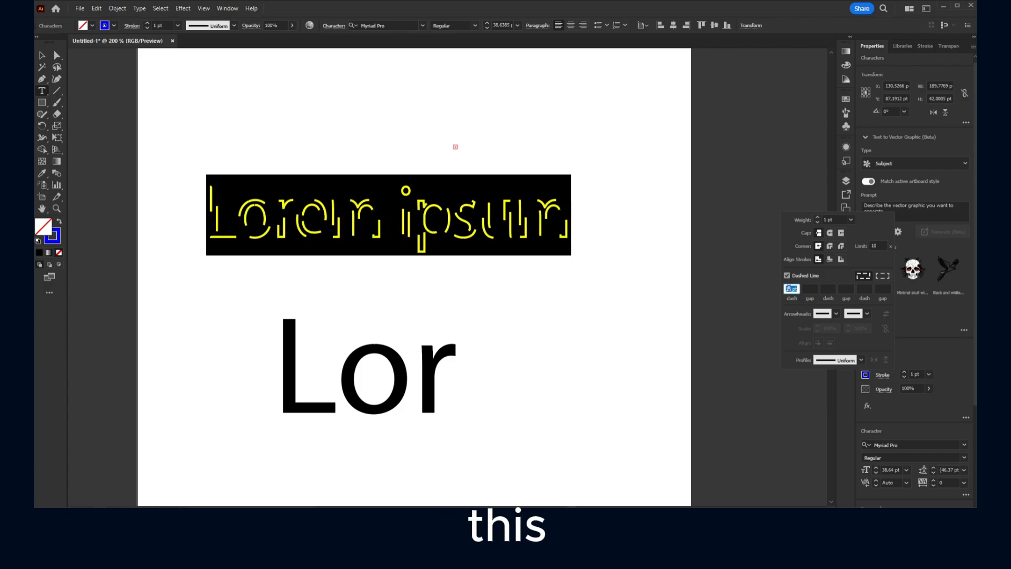
key(Up)
key(Up)
key(Up)
key(Up)
key(Up)
key(Up)
key(Up)
key(Up)
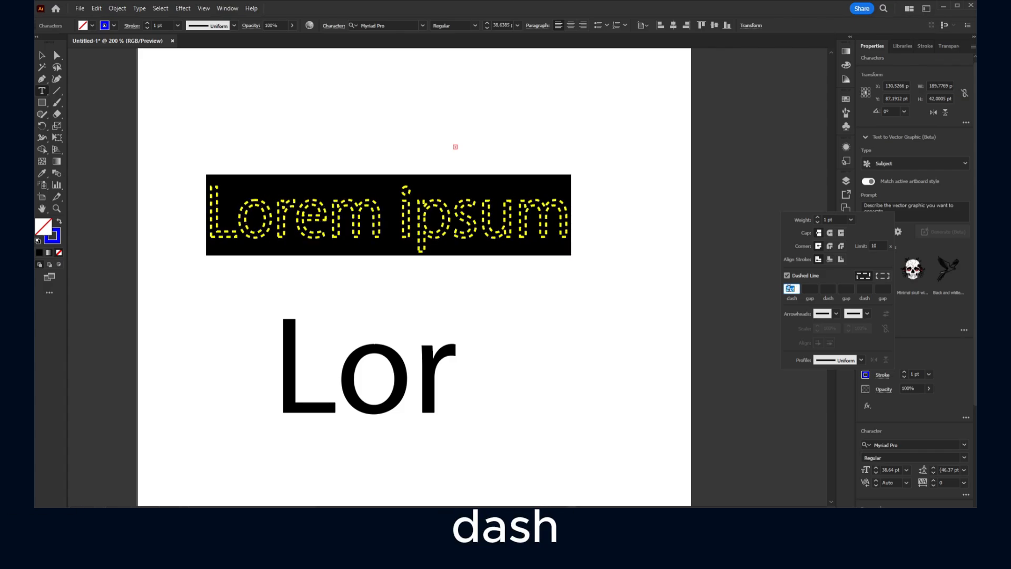
click(504, 237)
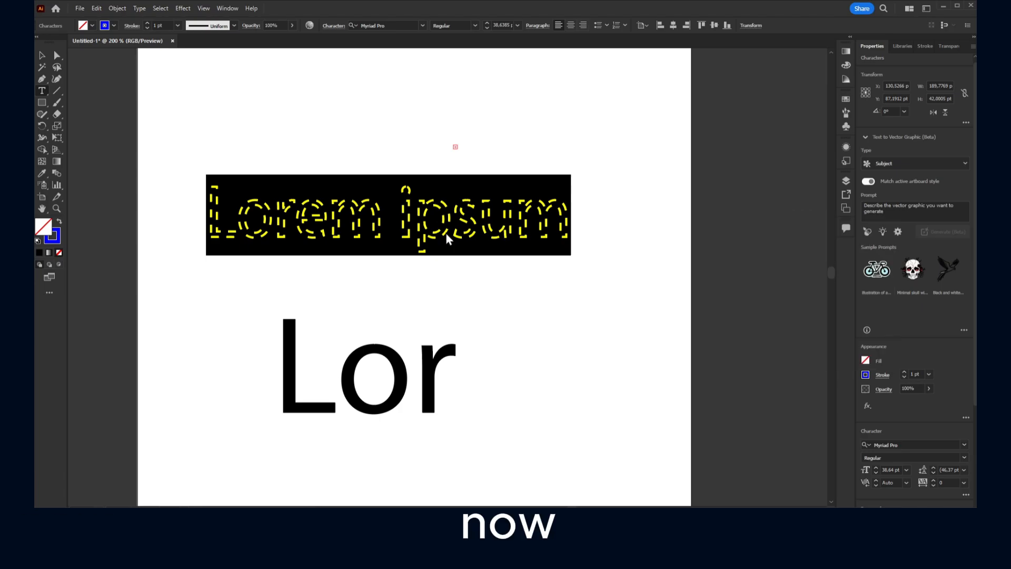
- Check which type commands are available while all the Lorem ipsum characters are selected, and leave the text deselected
triple_click(446, 233)
click(139, 7)
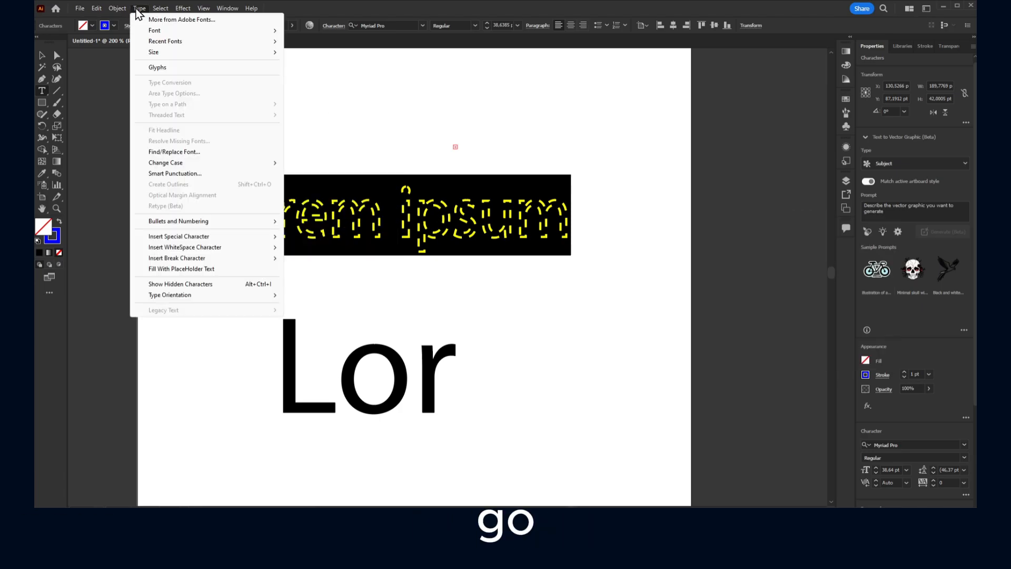
mouse_move(158, 30)
mouse_move(404, 199)
click(597, 109)
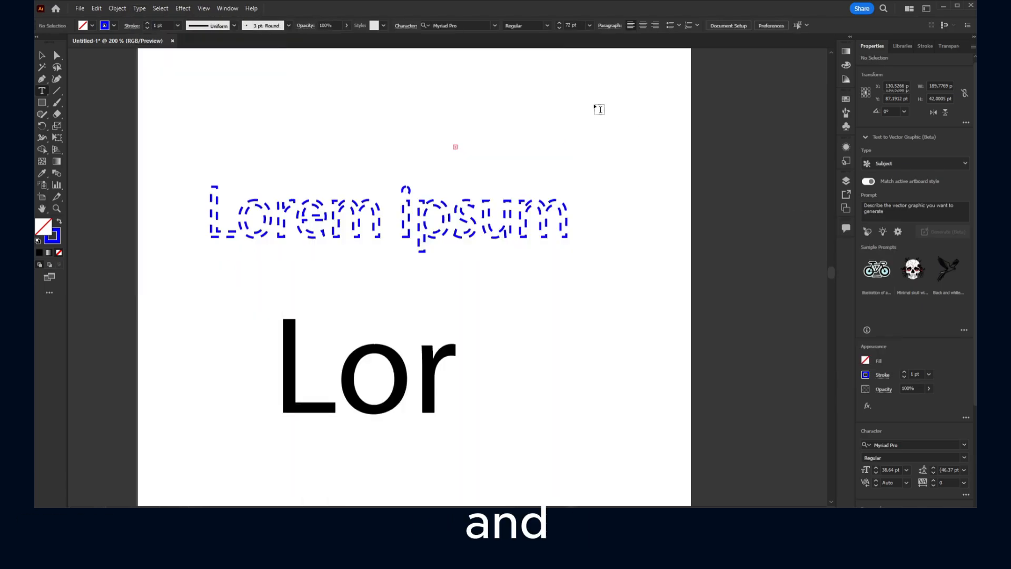
- Move the dashed Lorem ipsum text object slightly up and to the left, and convert it to outlines
click(42, 56)
drag(319, 211, 314, 201)
triple_click(314, 202)
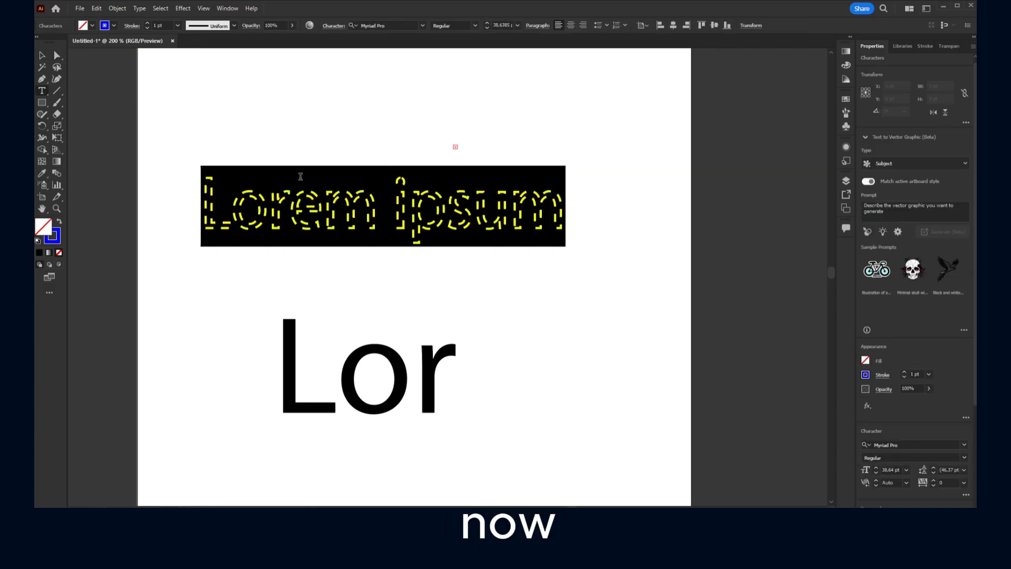
click(139, 7)
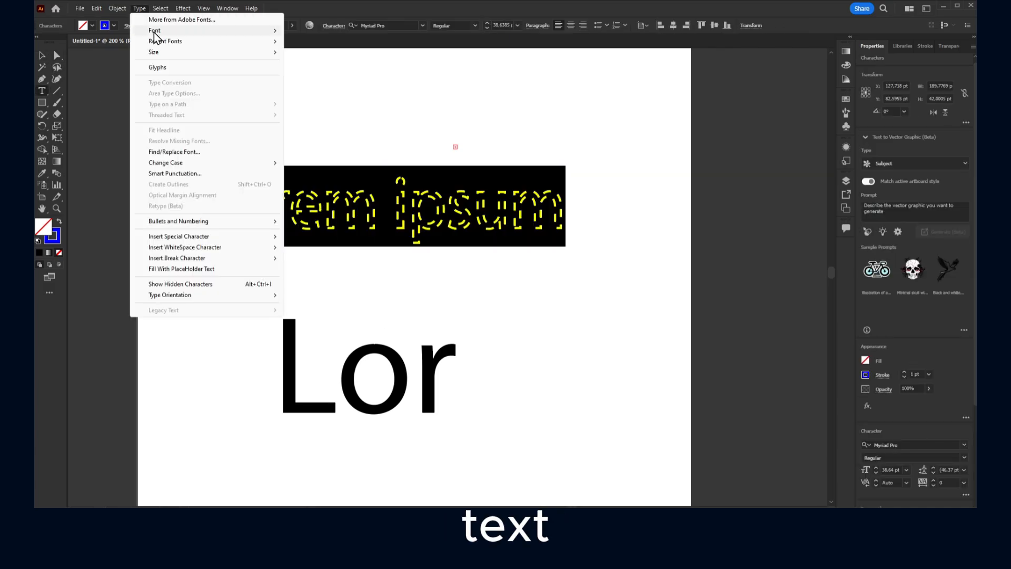
click(187, 184)
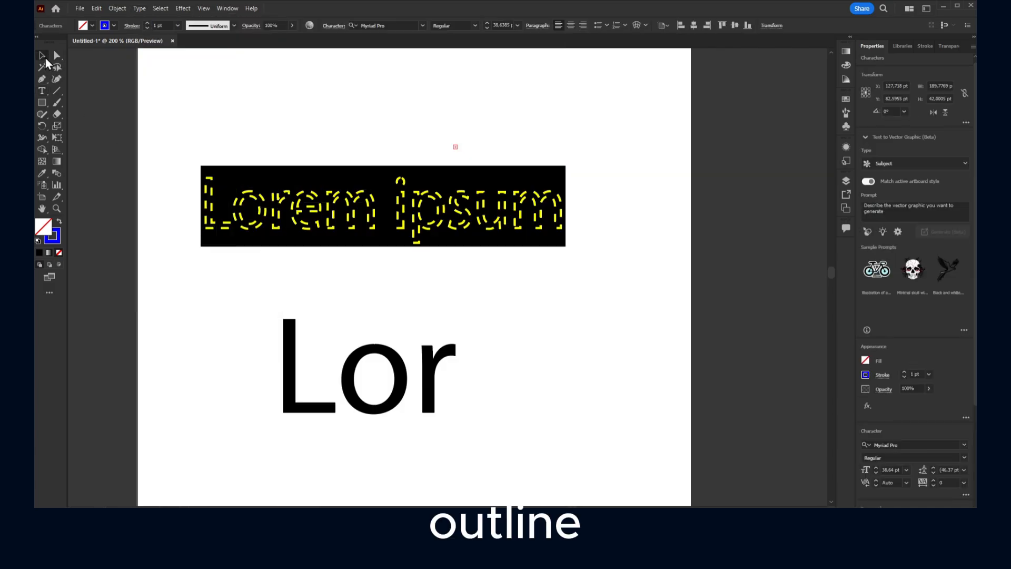
click(139, 8)
click(190, 186)
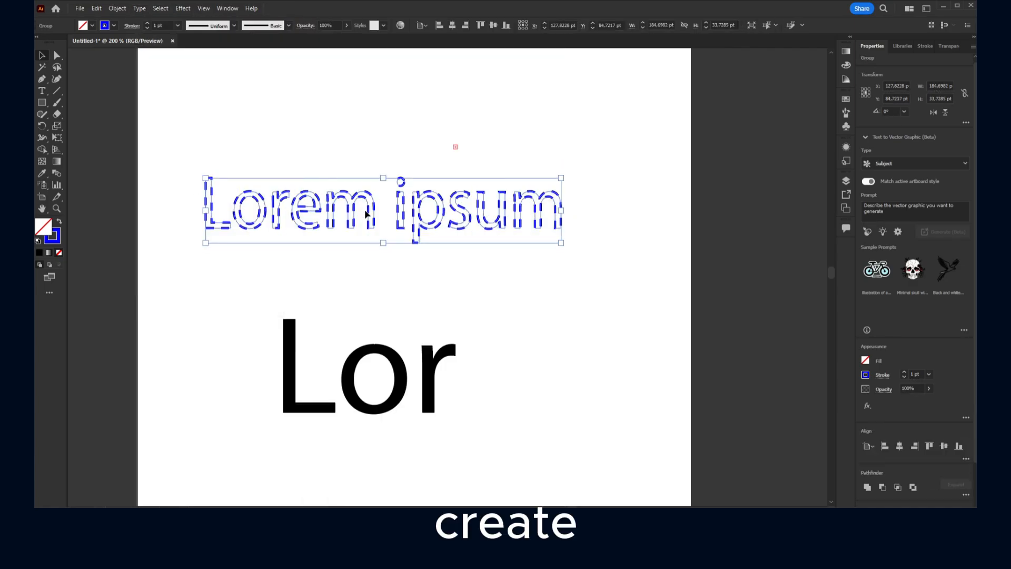
- Reshape the outlined letter L by moving its top-right anchor point up and outward to about X 40.28, Y 63.17 pt
click(404, 205)
scroll(210, 182, up, 5)
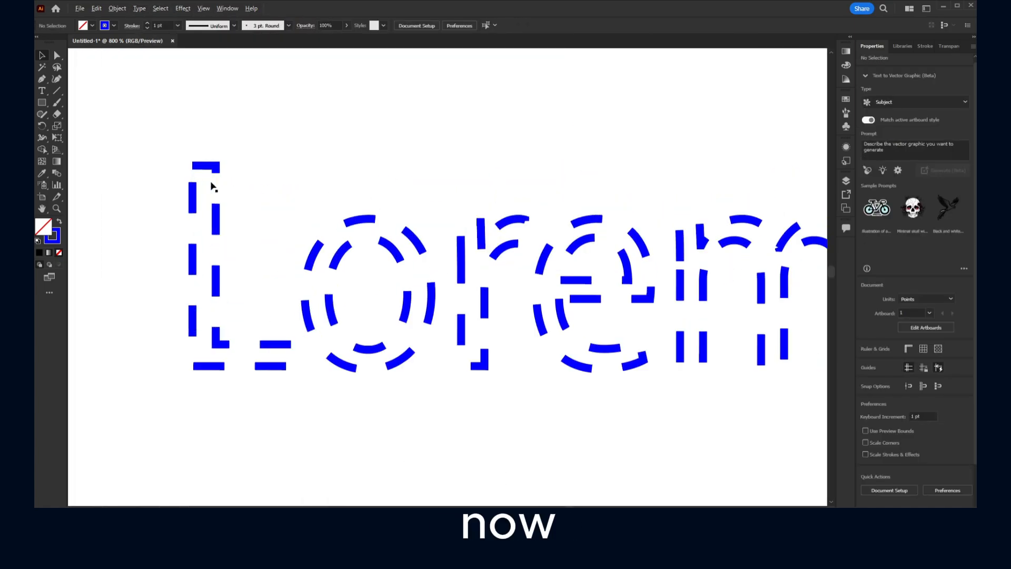
click(57, 55)
click(221, 167)
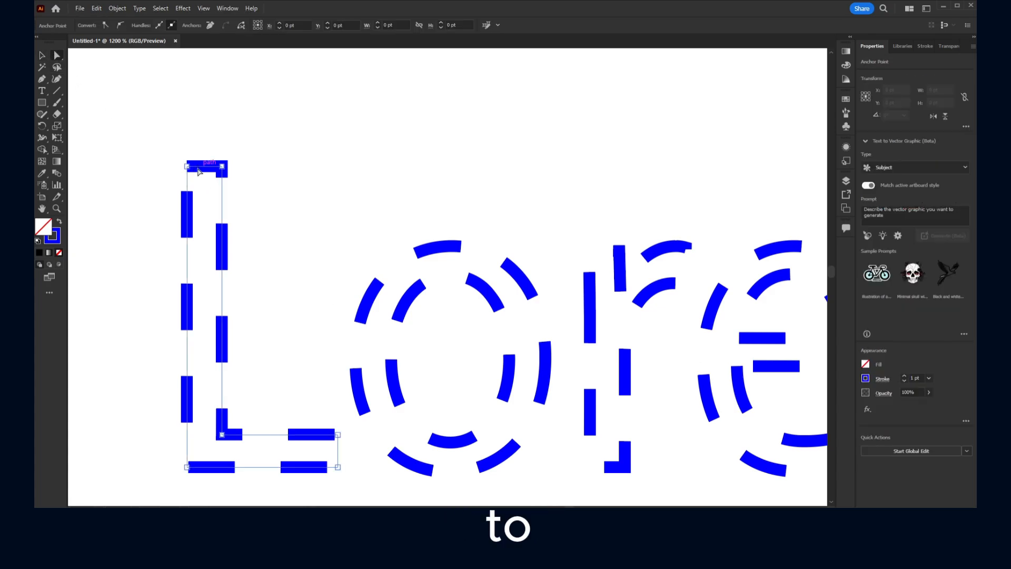
click(238, 153)
drag(222, 166, 242, 113)
- Check the availability of the Create Outlines command for the reshaped letter L
click(117, 9)
mouse_move(139, 9)
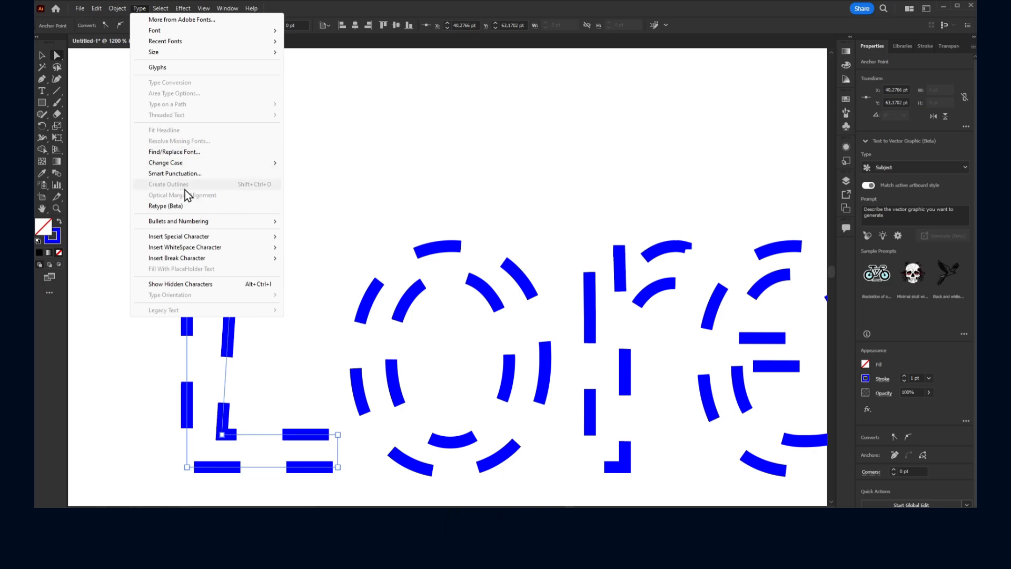
click(483, 448)
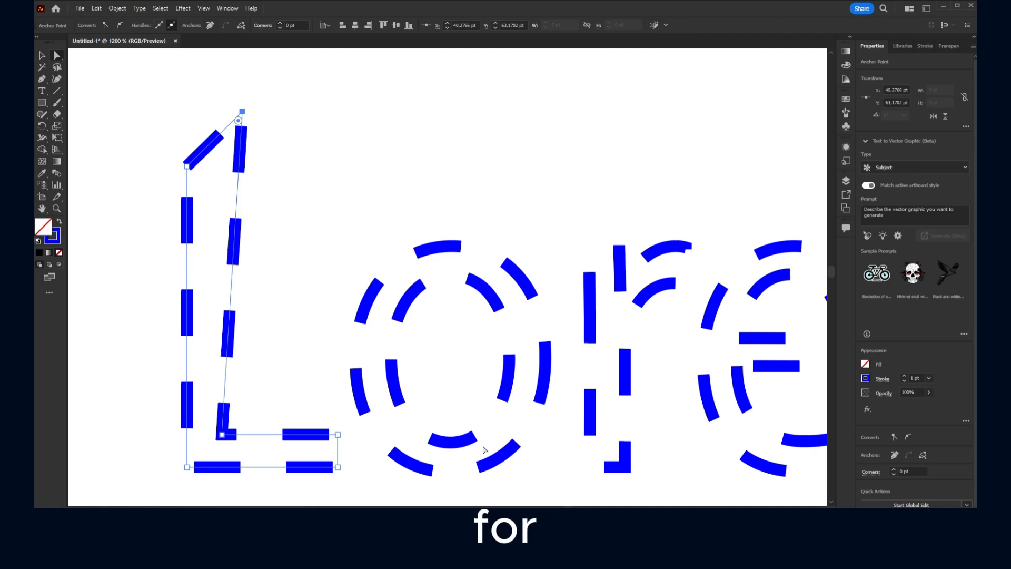